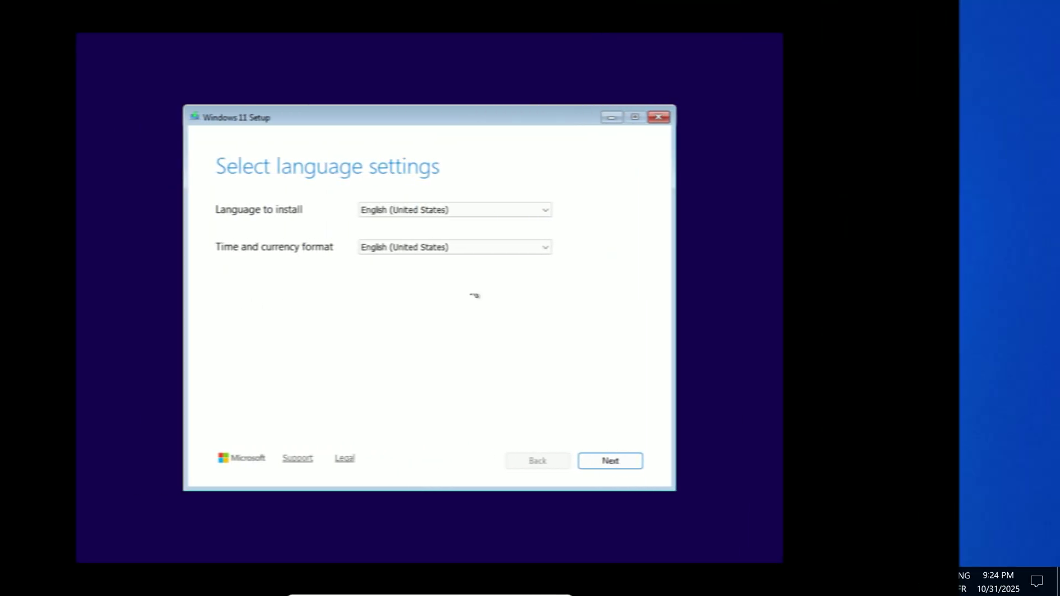
Step: Accept the default language and keyboard, and agree that everything will be deleted
click(710, 459)
click(711, 460)
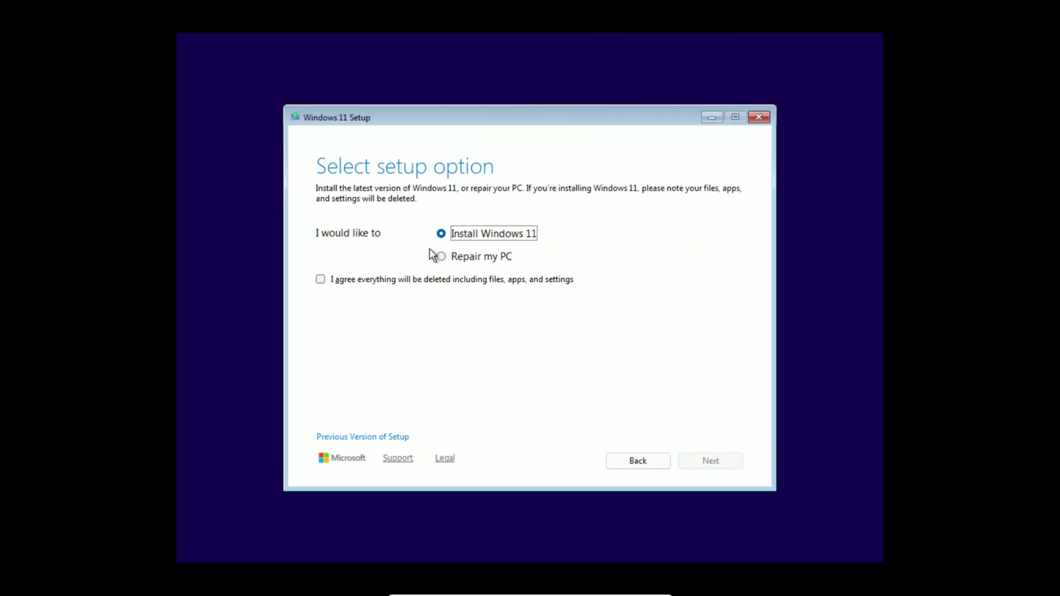
click(486, 280)
click(718, 463)
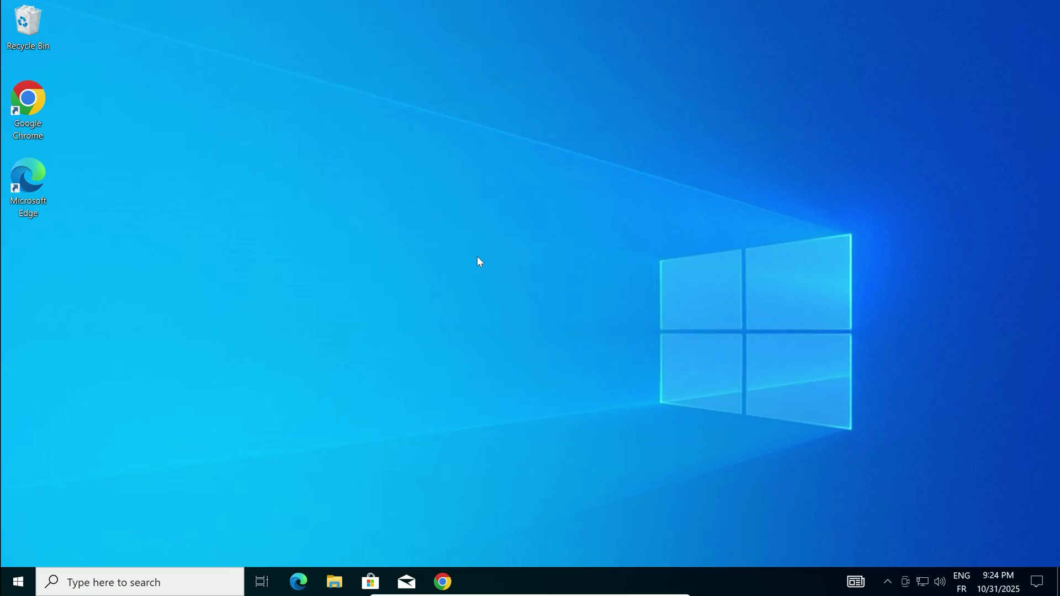
Step: Search the web for 'windows eleven iso' and open Microsoft's Download Windows 11 page
click(442, 581)
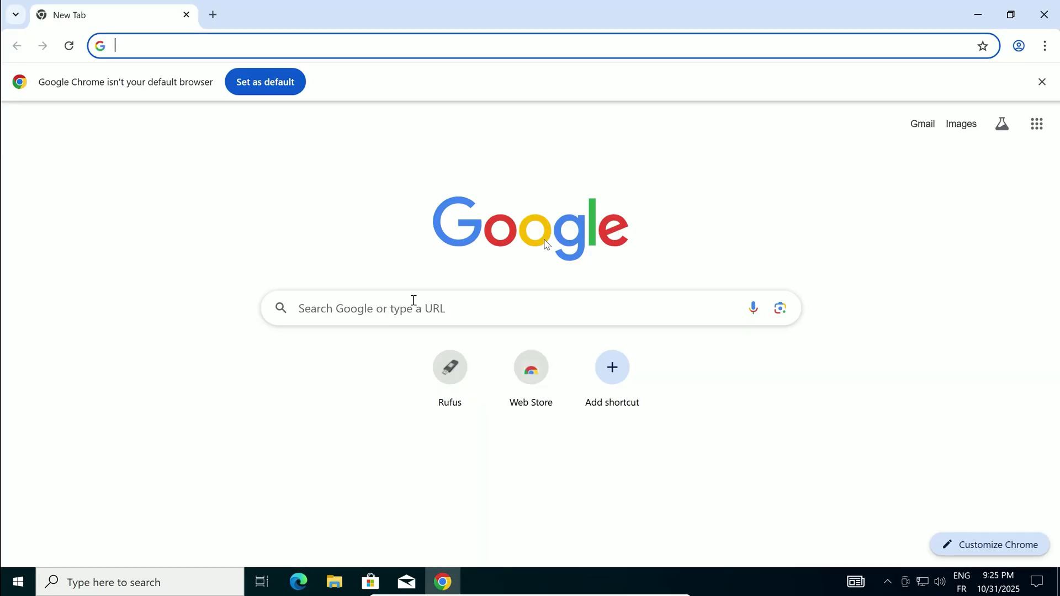
text(windows eleven iso)
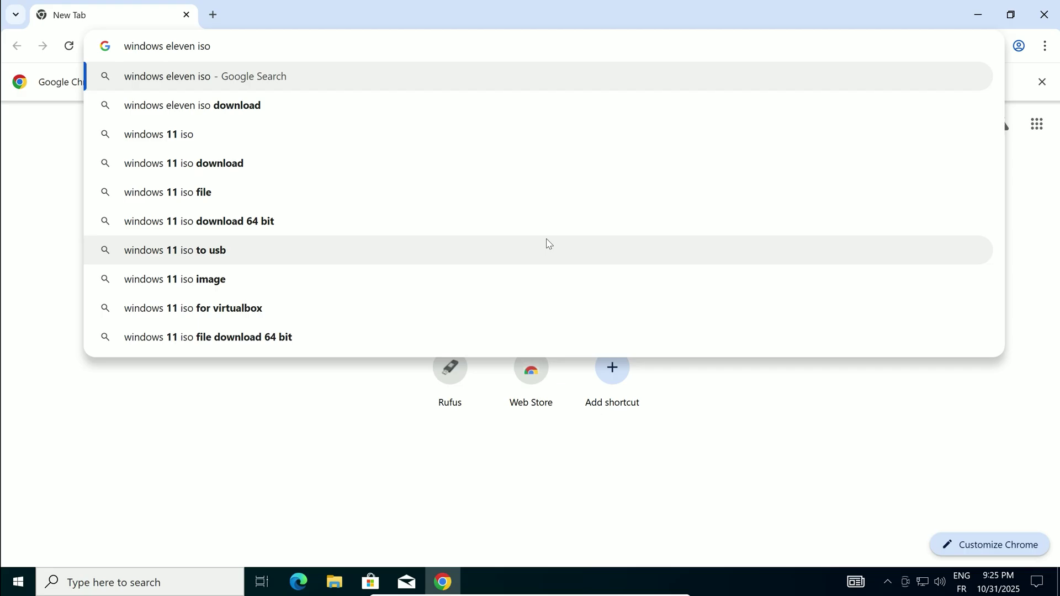
key(Return)
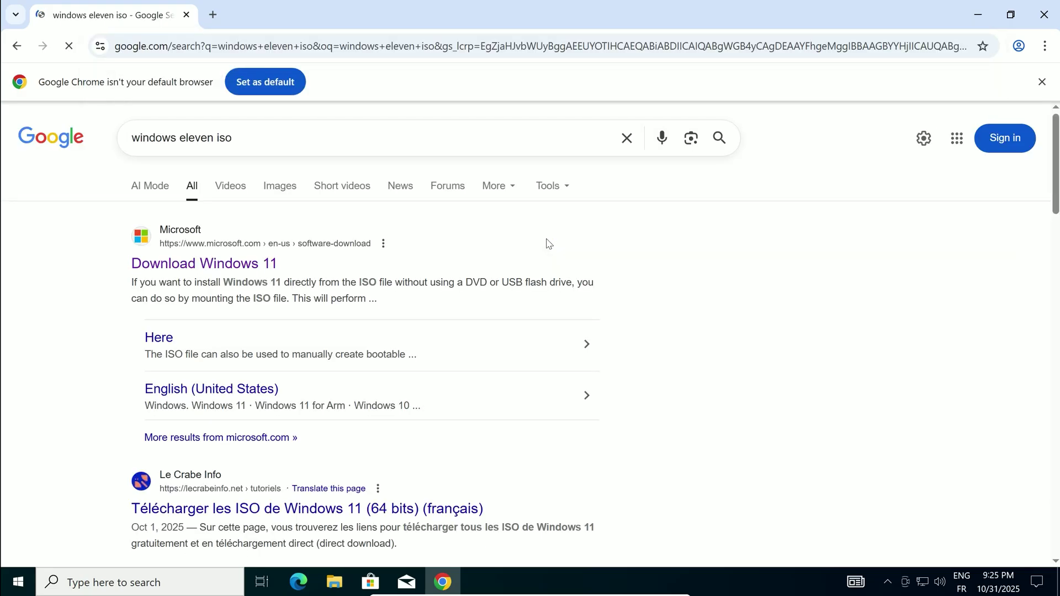
click(248, 265)
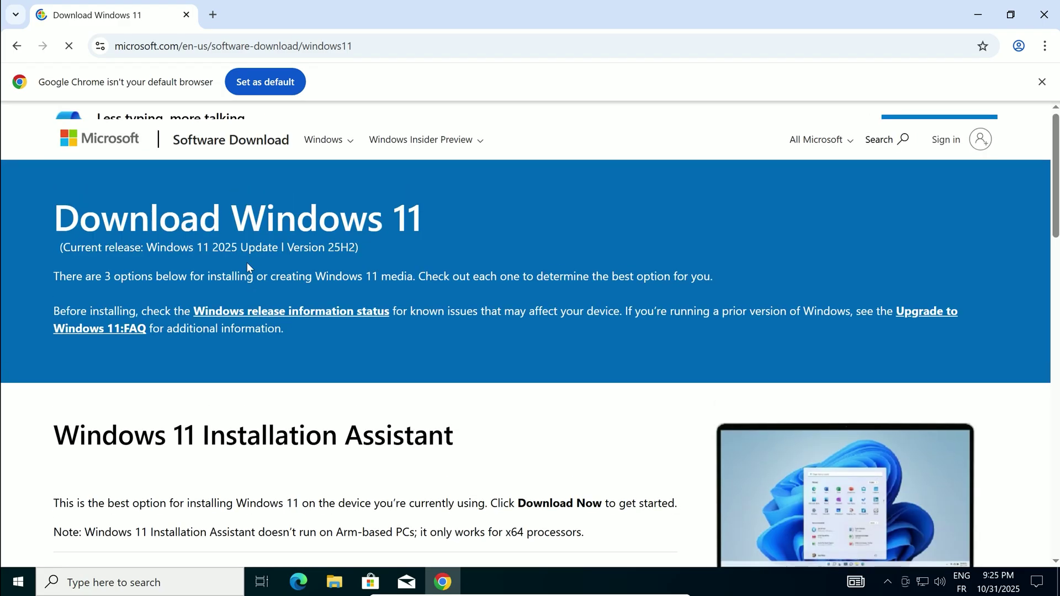
Step: Download the media creation tool, then run MediaCreationTool from Downloads and allow it
scroll(247, 263, down, 5)
scroll(223, 251, down, 4)
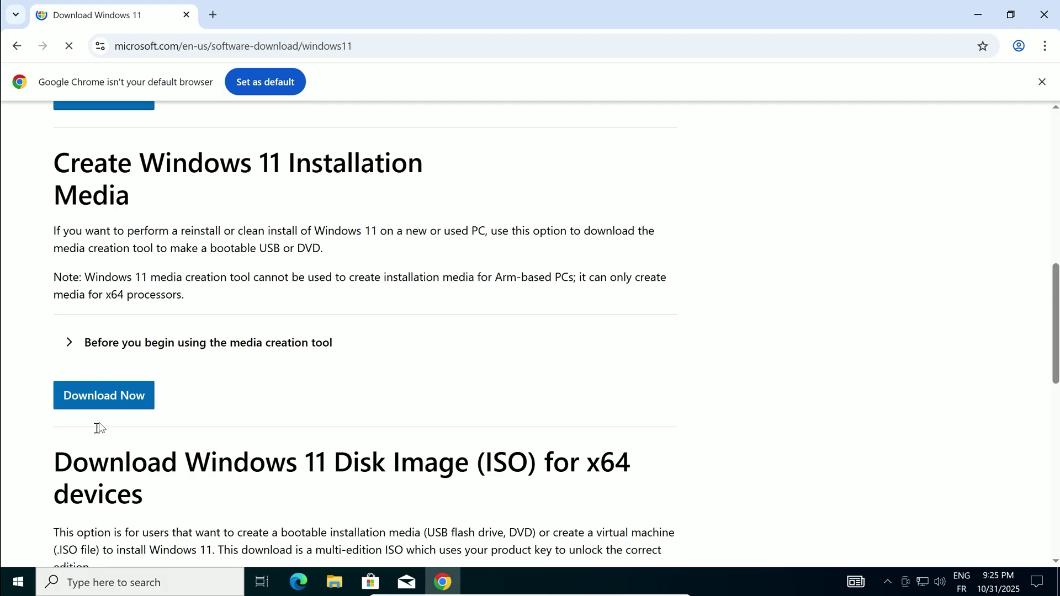
click(107, 395)
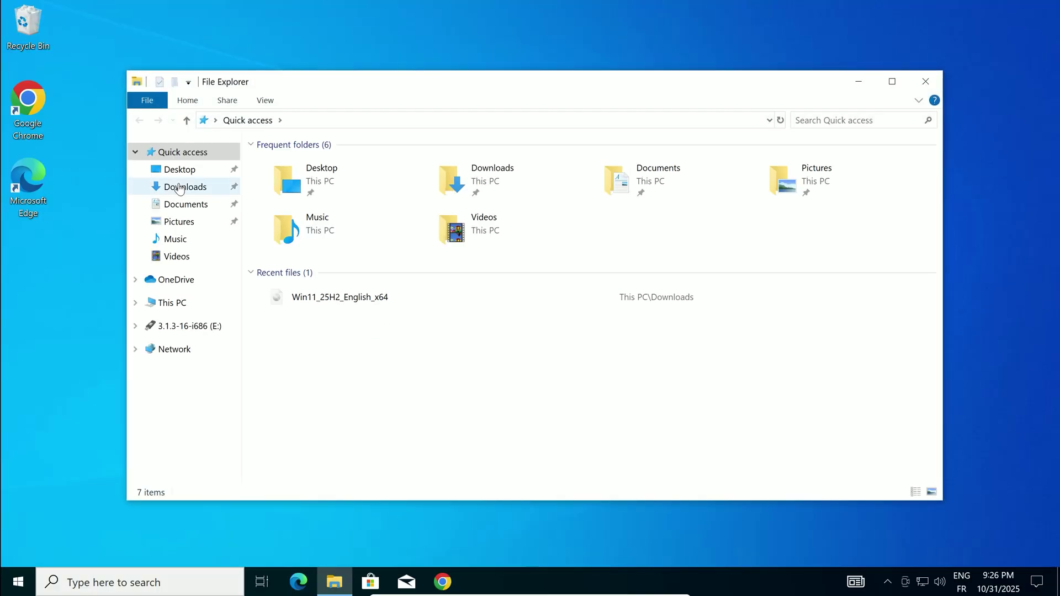
click(184, 186)
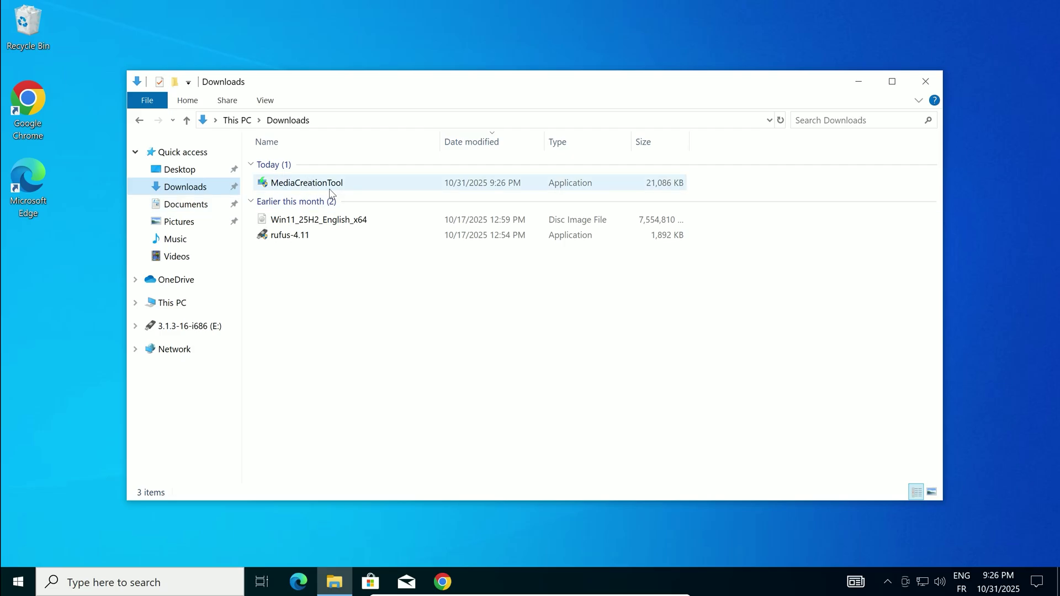
double_click(307, 183)
click(859, 81)
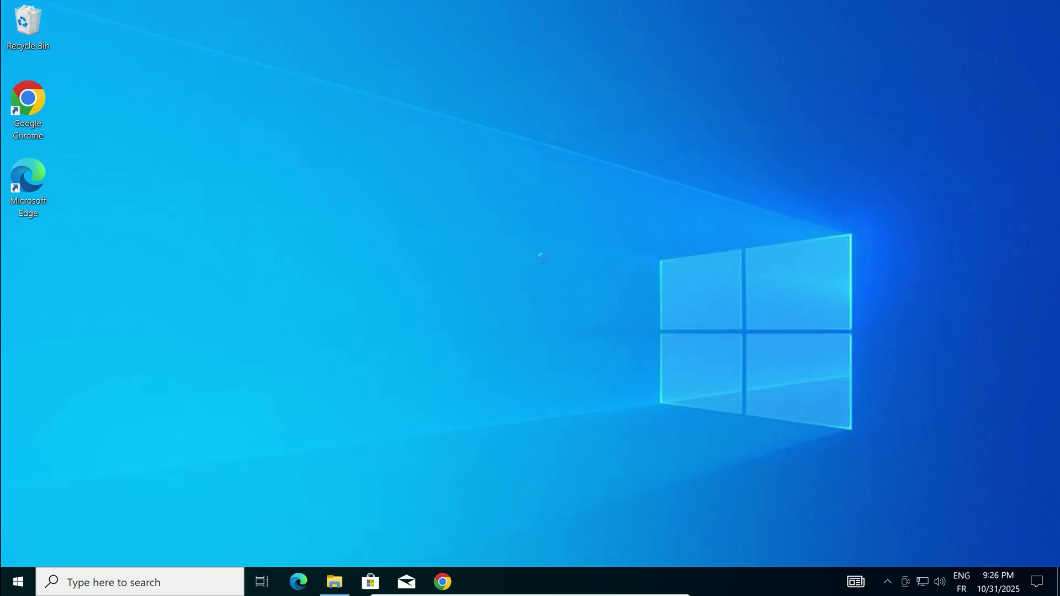
Step: Accept the license and keep the recommended edition, then write Windows 11 to USB drive E:
click(424, 388)
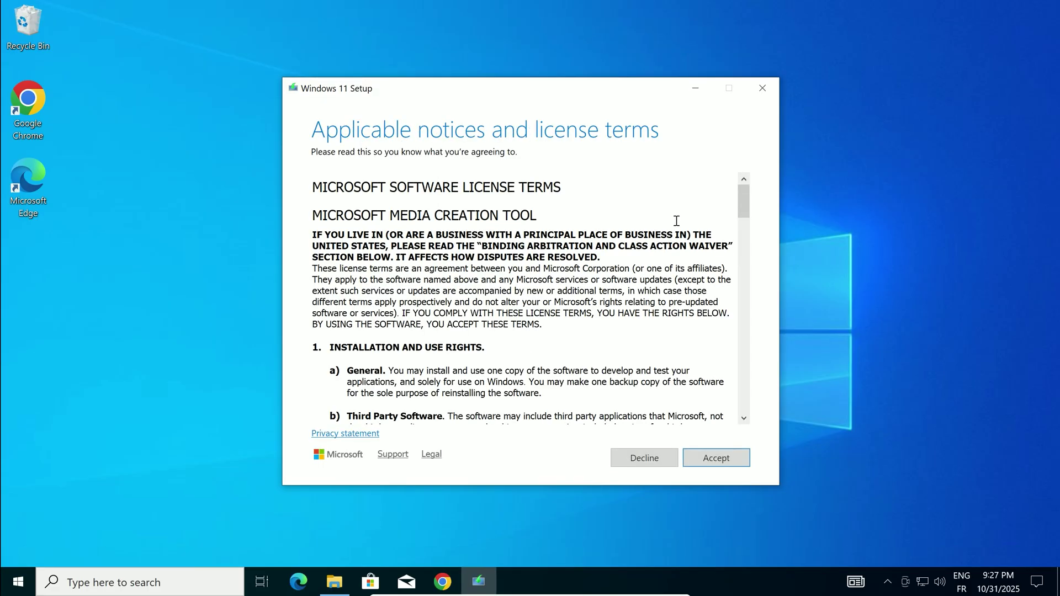
click(713, 459)
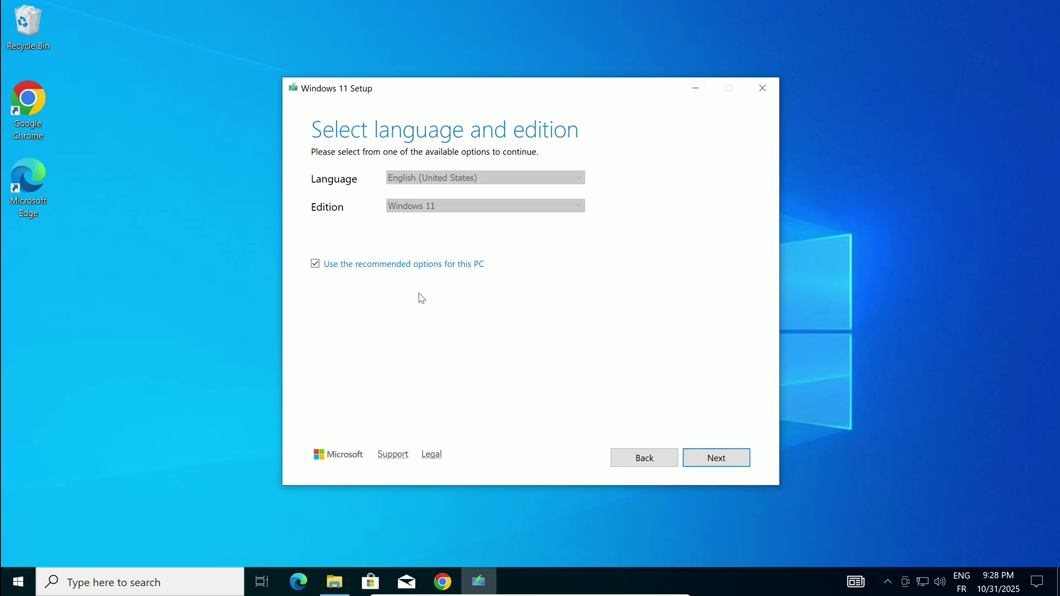
click(718, 463)
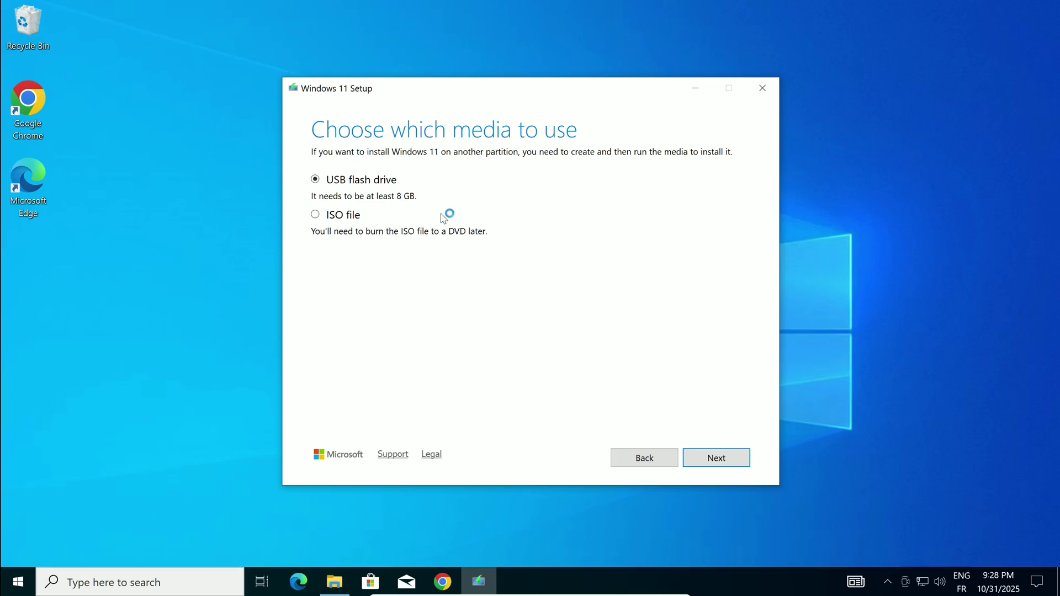
click(736, 457)
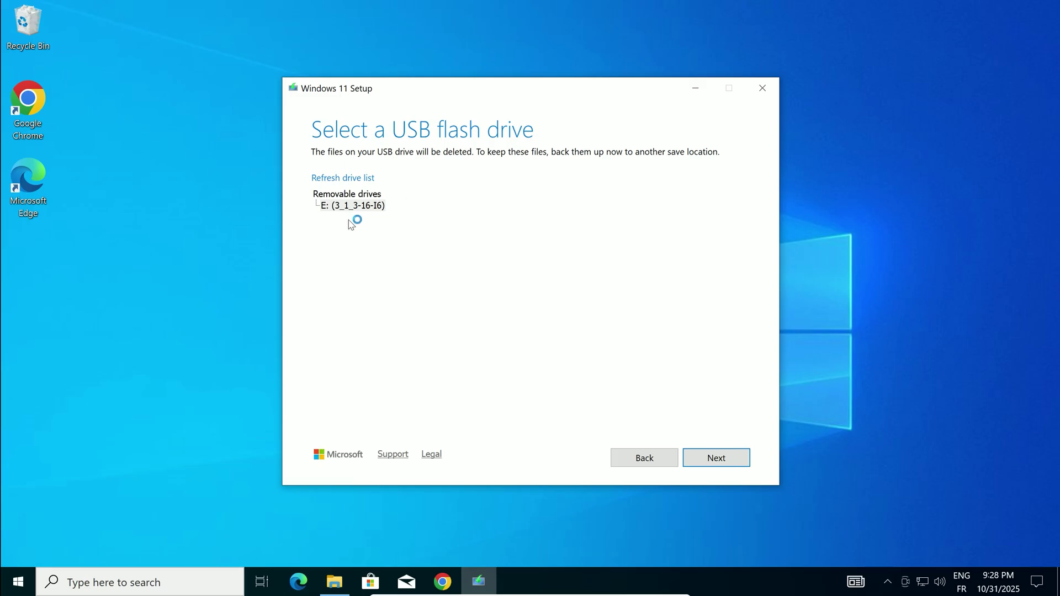
click(360, 180)
click(359, 180)
click(707, 460)
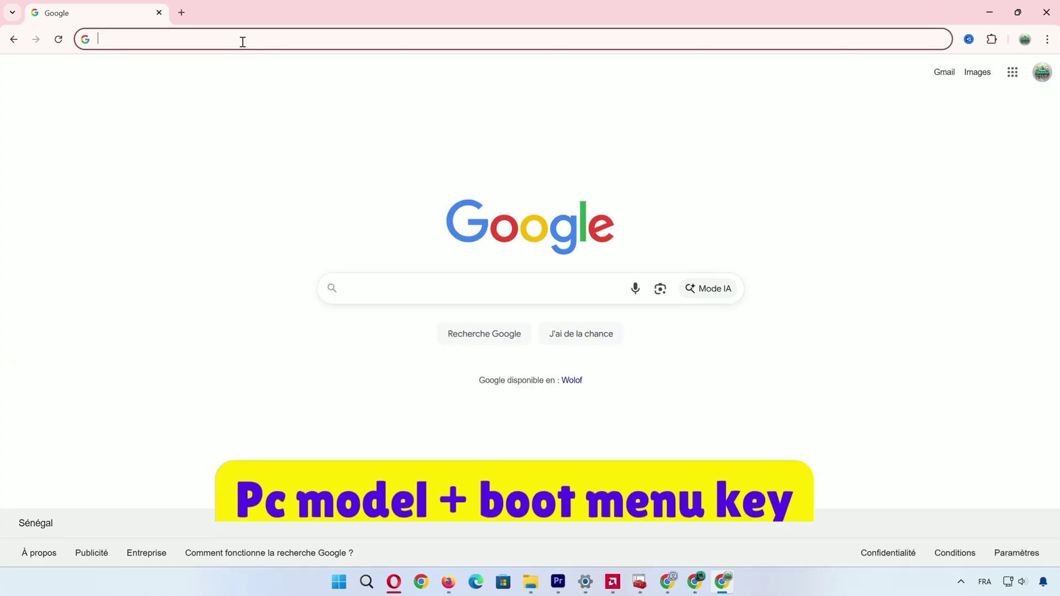
Step: Look up the Lenovo boot menu key and boot from the EFI USB Device
text(lenovo )
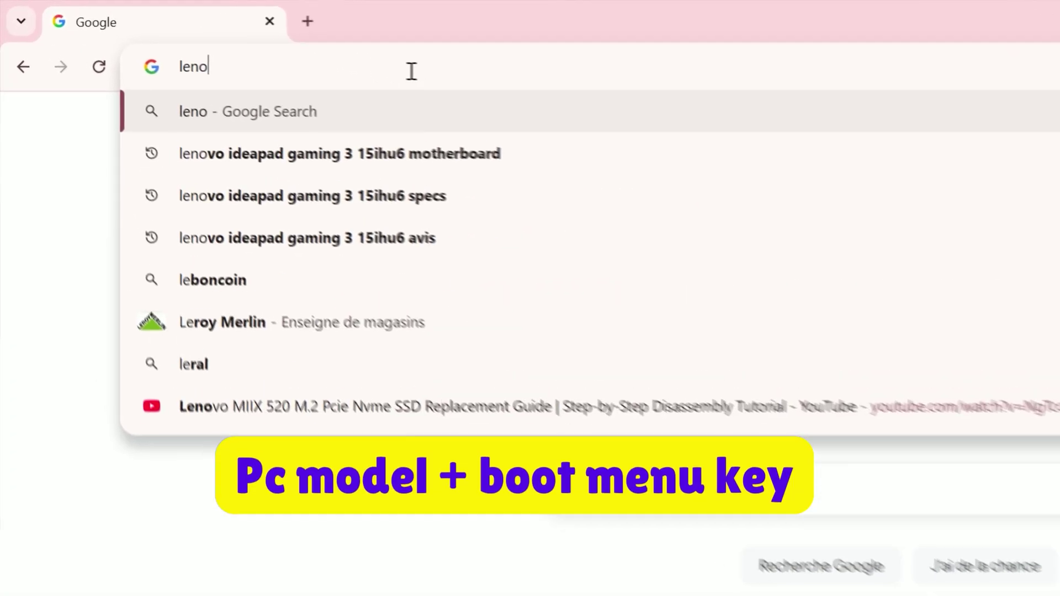
text(boot menu key)
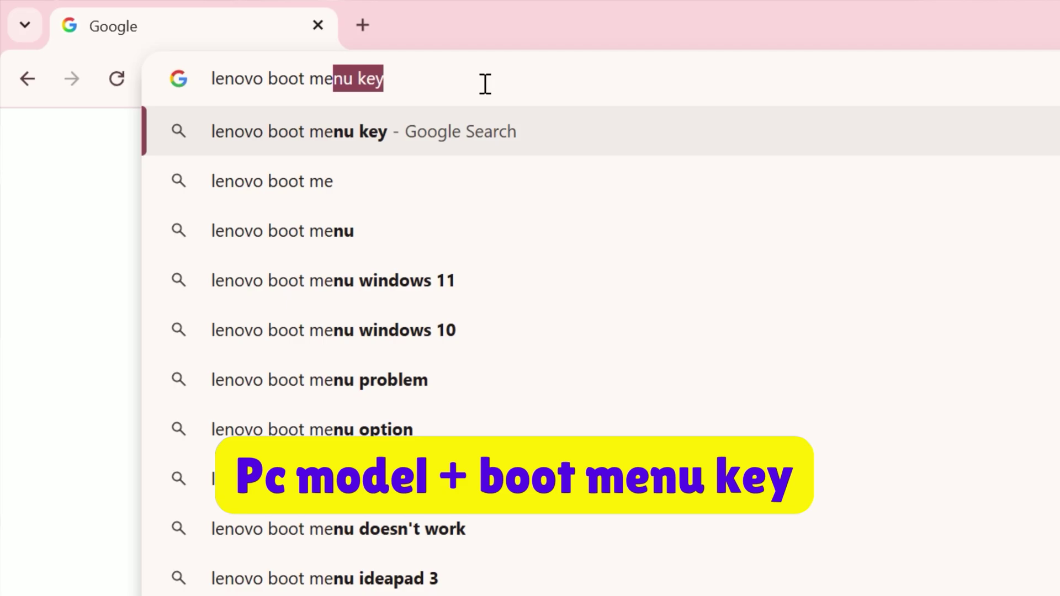
key(Return)
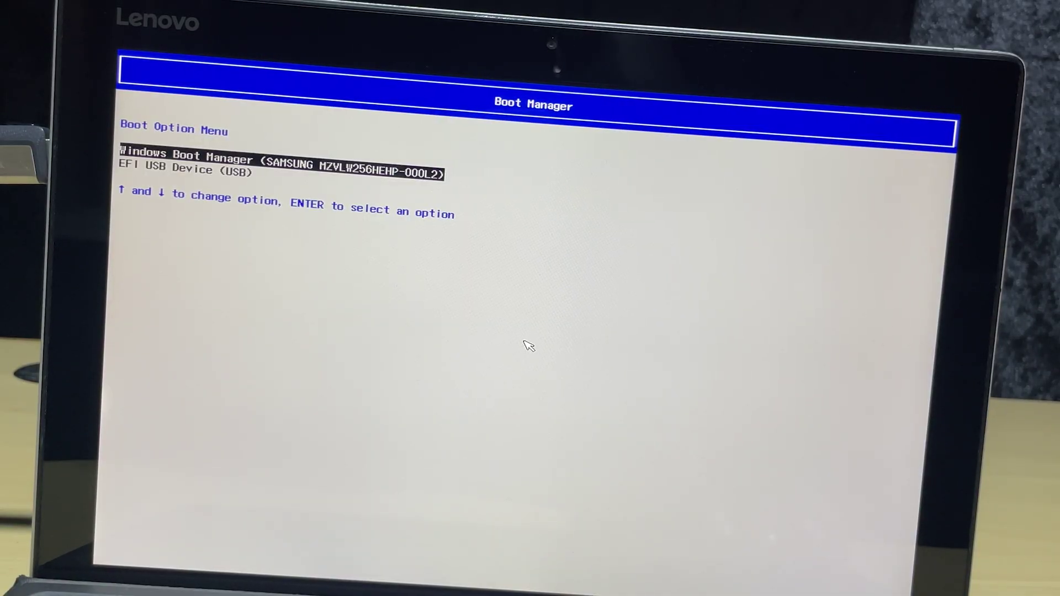
key(Down)
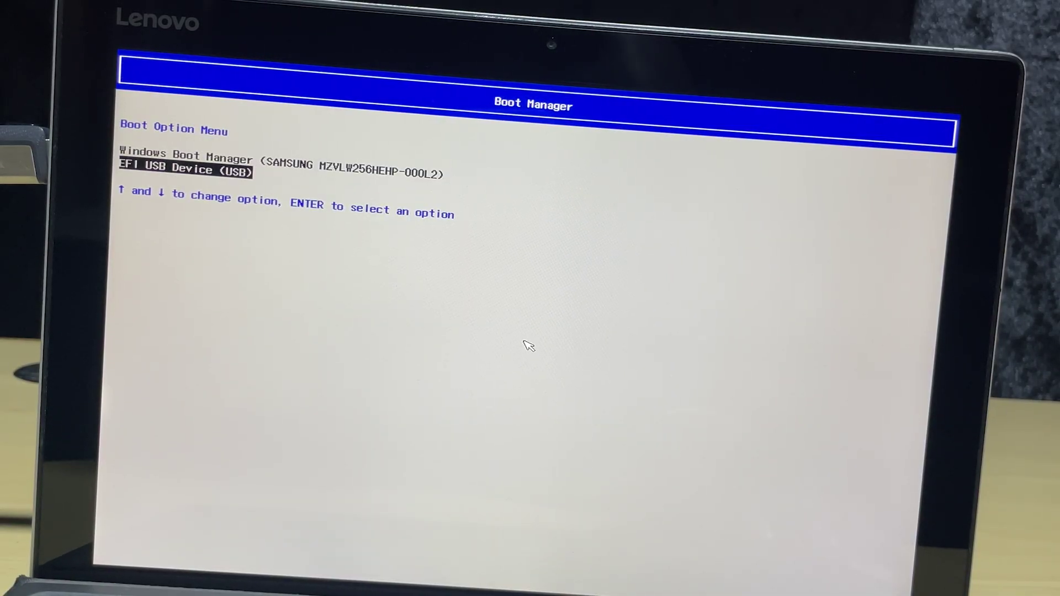
key(Return)
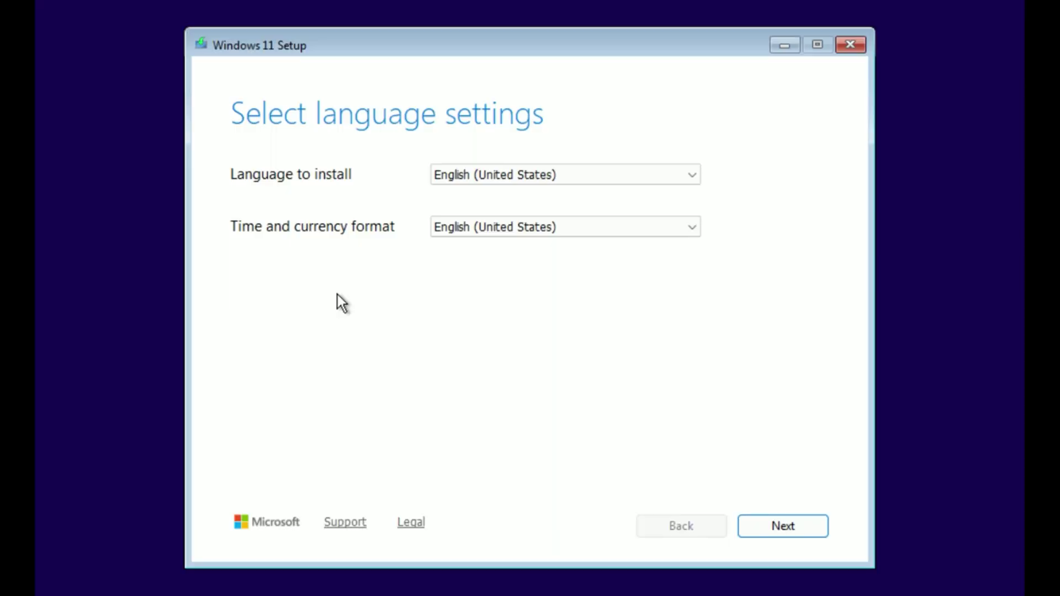
Step: Keep the default language and keyboard, choose to install Windows 11, and accept deleting everything
click(811, 525)
click(790, 525)
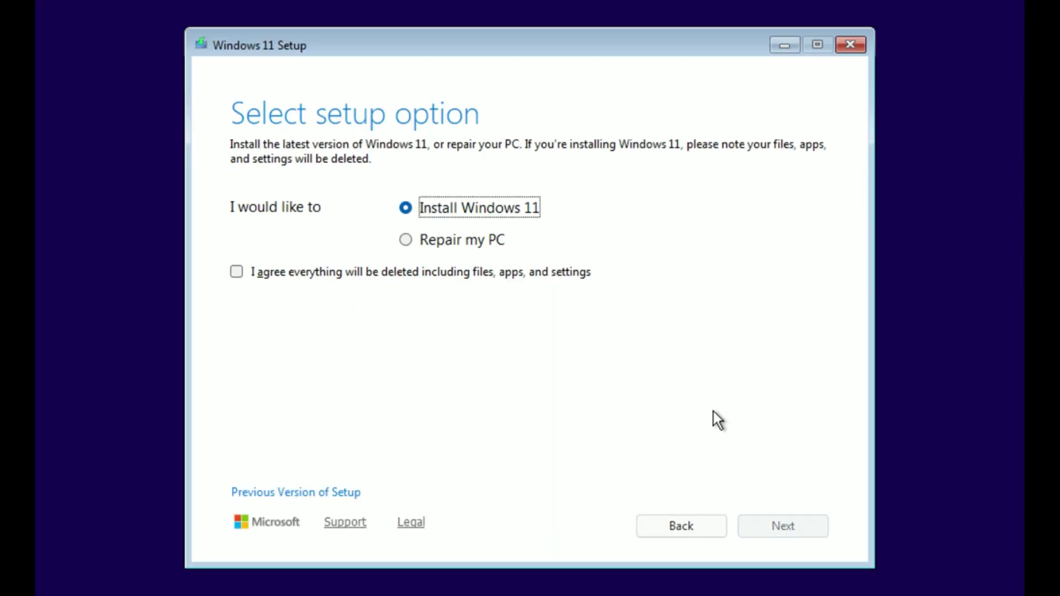
click(462, 210)
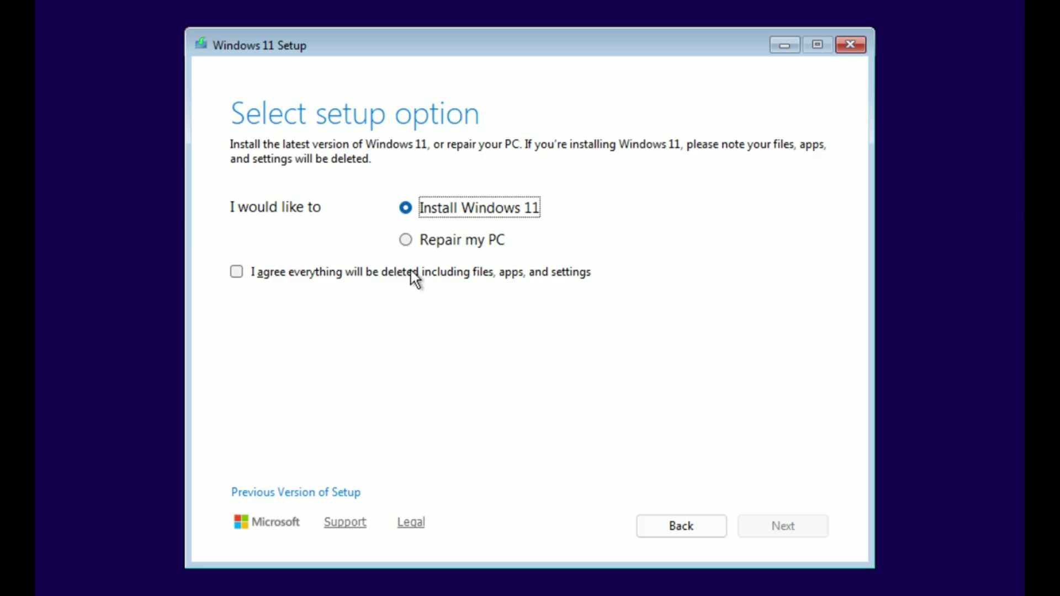
click(412, 276)
click(754, 523)
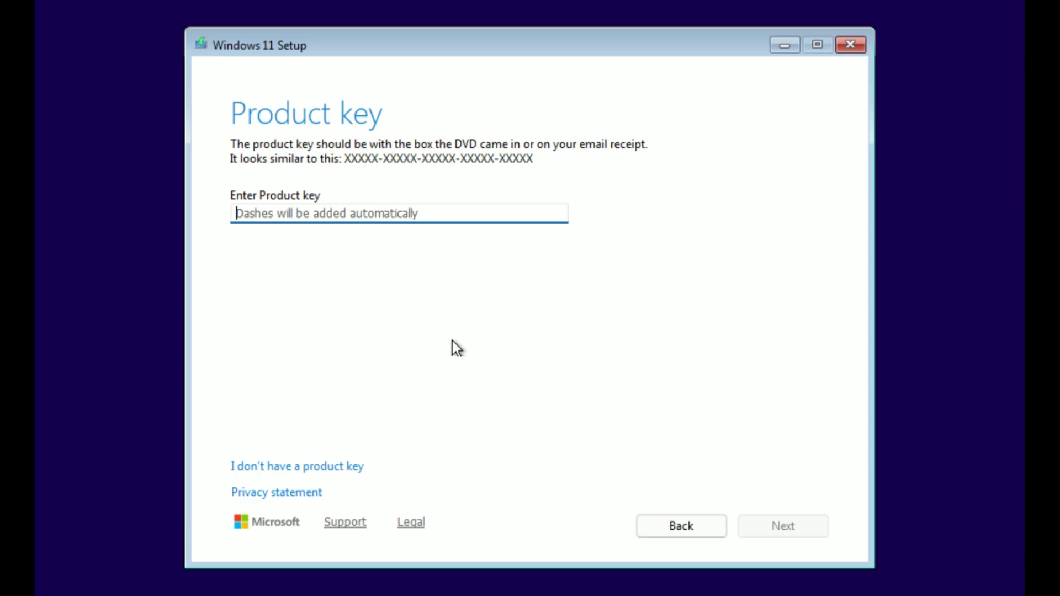
Step: Skip the product key and choose Windows 11 Pro as the edition
click(313, 469)
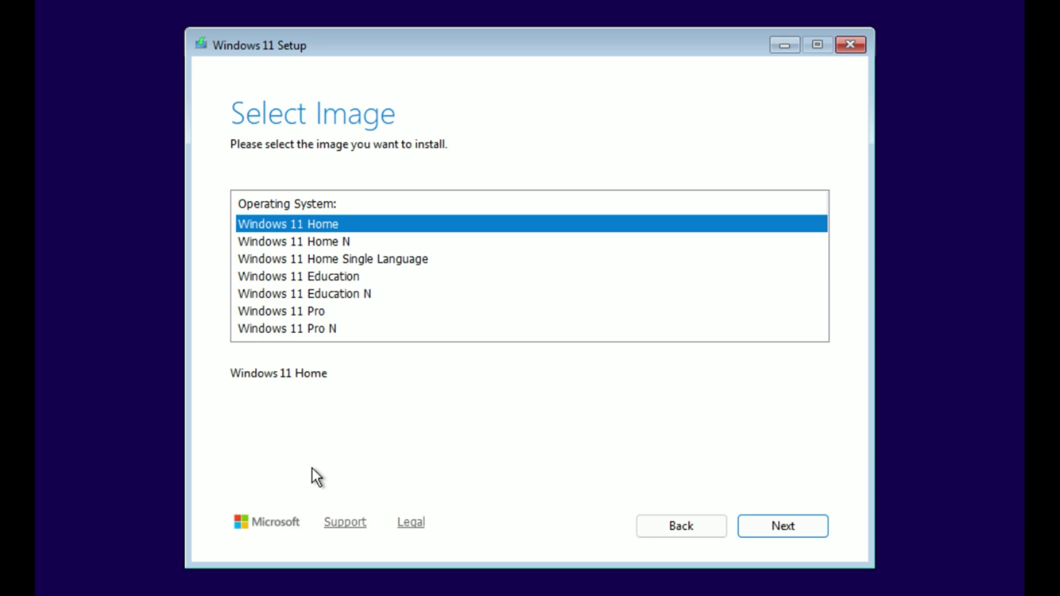
click(287, 312)
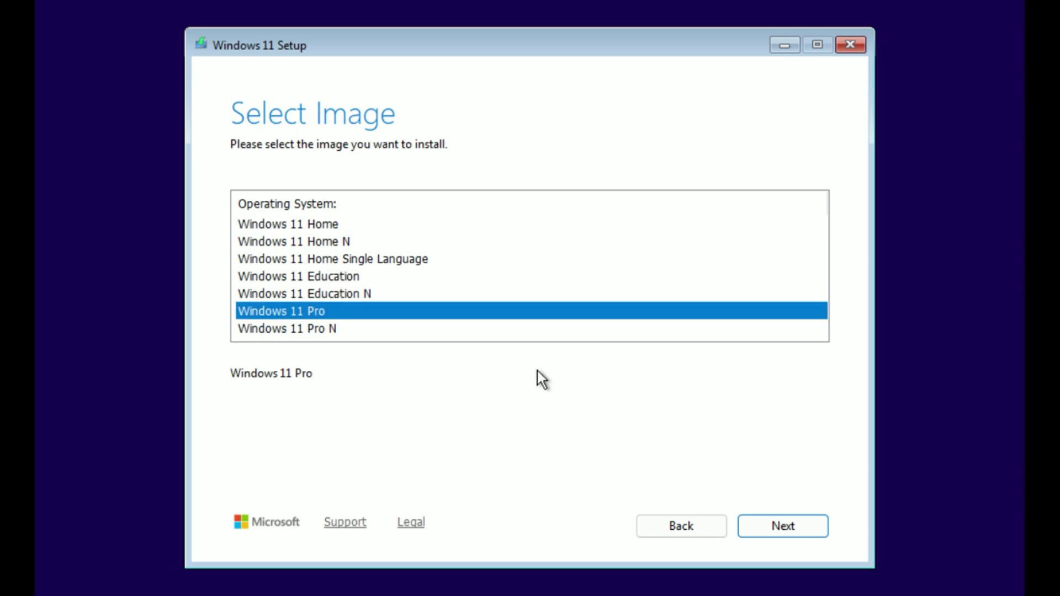
click(749, 523)
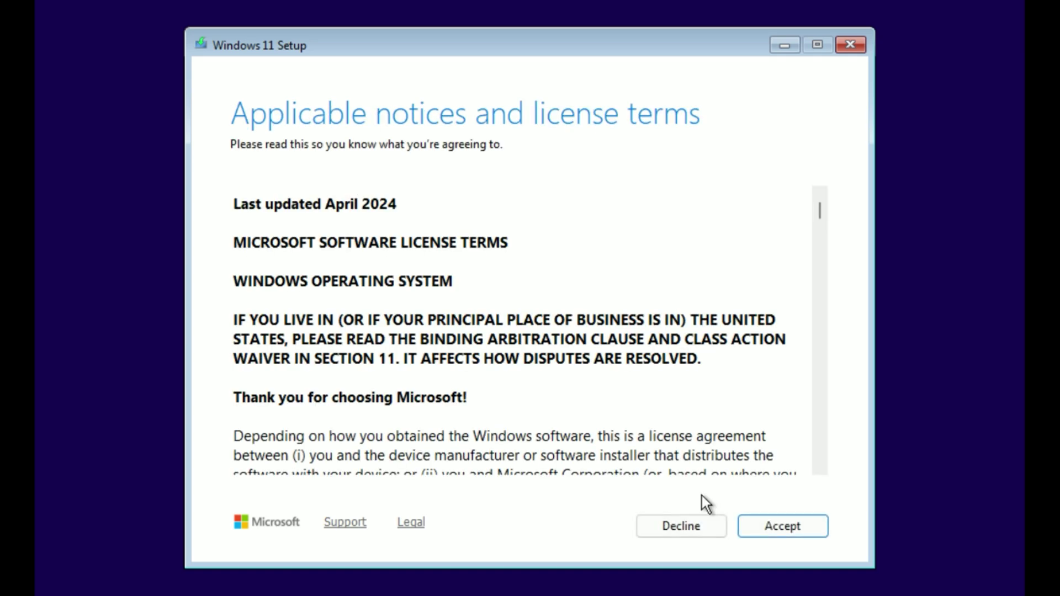
Step: Accept the license terms and install Windows 11 Pro on Disk 0's unallocated space
click(757, 527)
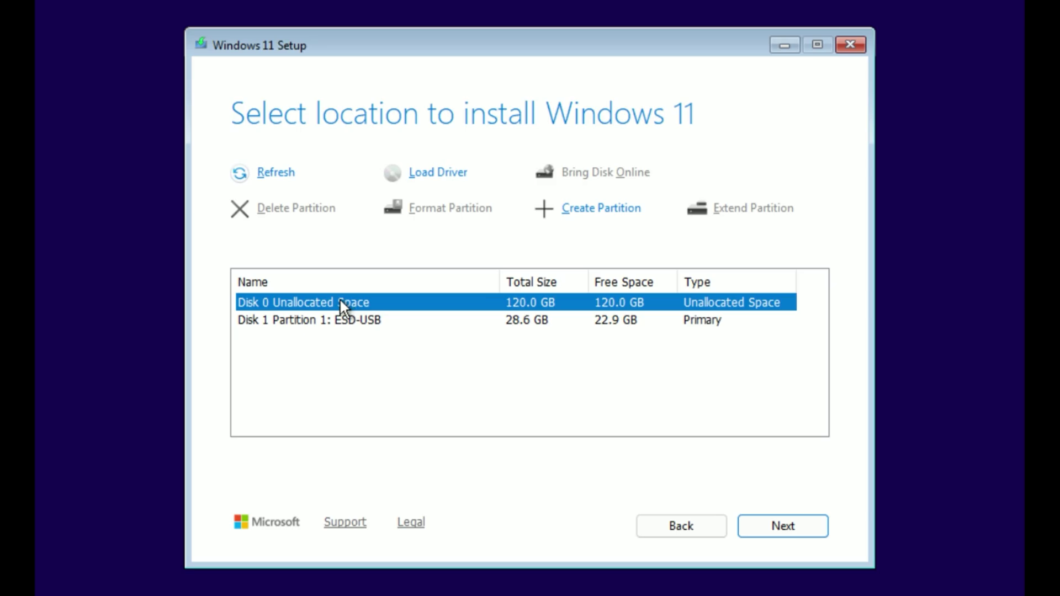
click(744, 526)
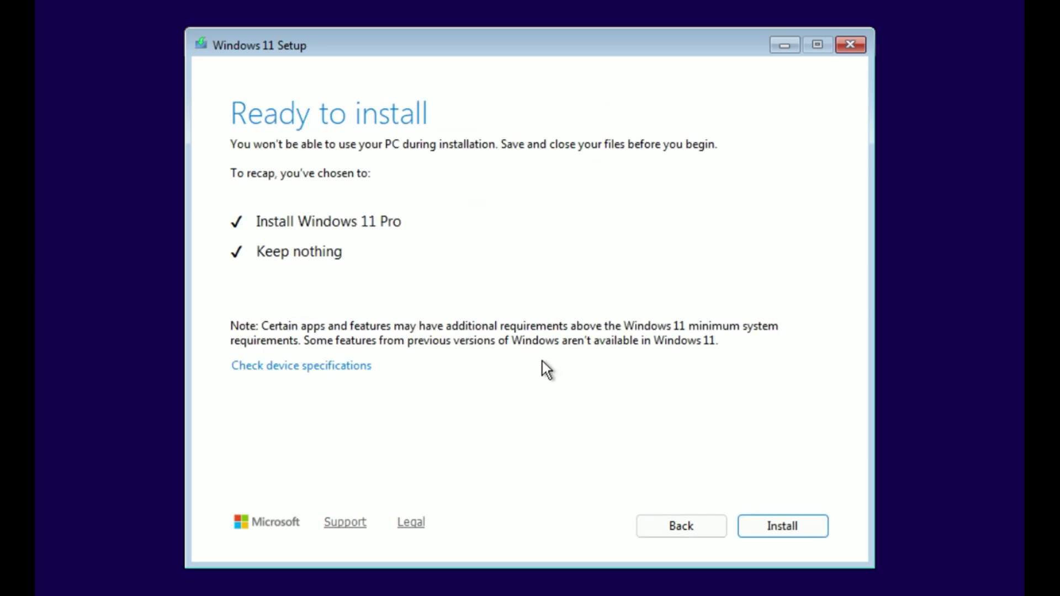
click(781, 525)
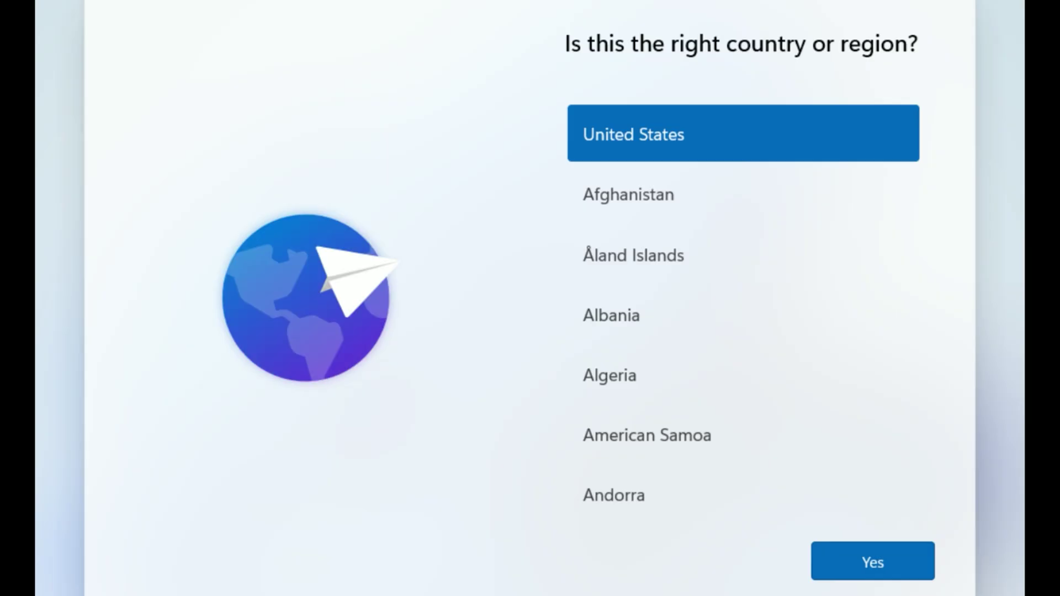
Step: Confirm United States and the US keyboard, and name the device 'Passionate'
click(867, 555)
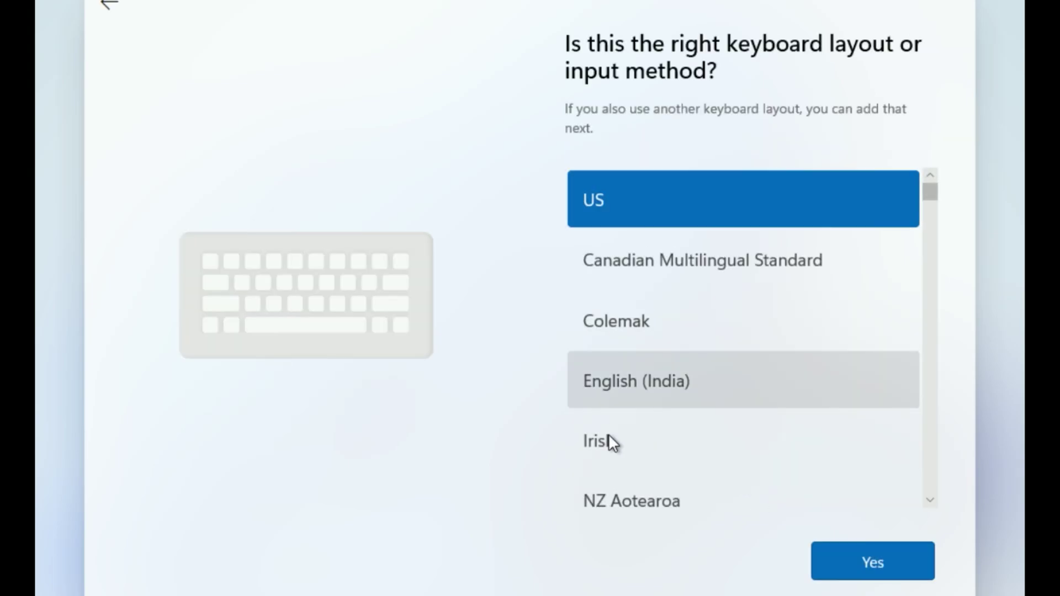
click(867, 578)
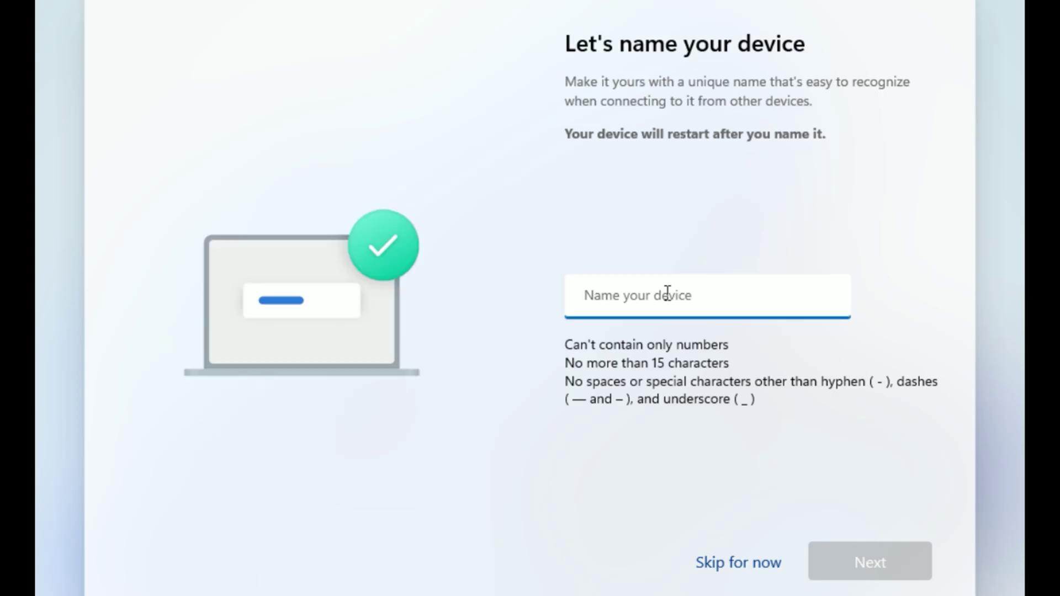
text(Passionate)
click(859, 570)
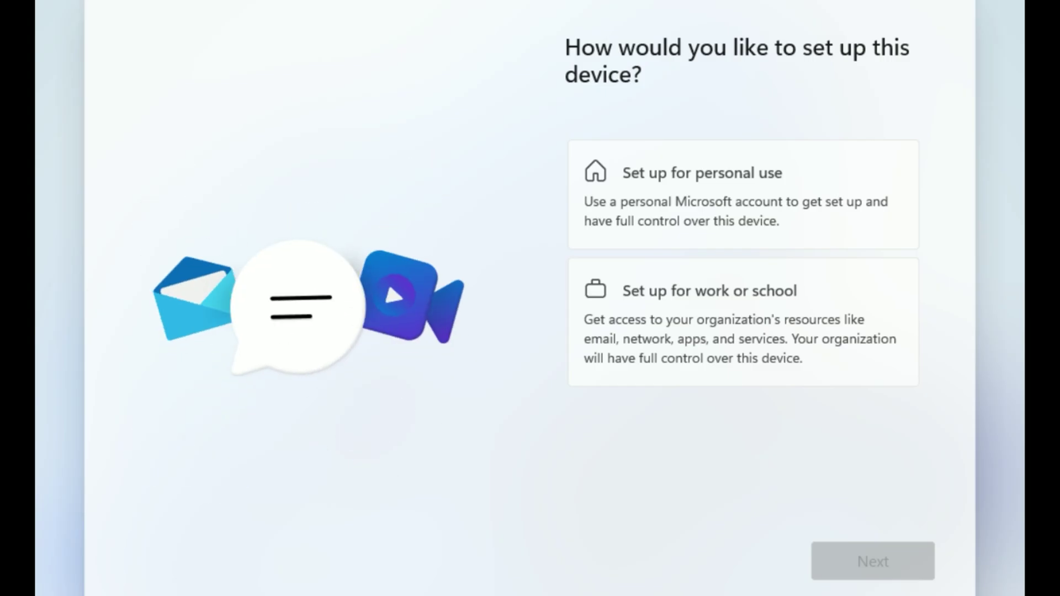
Step: Choose personal use and sign in with the Microsoft account's e-mail and emailed verification code
click(680, 204)
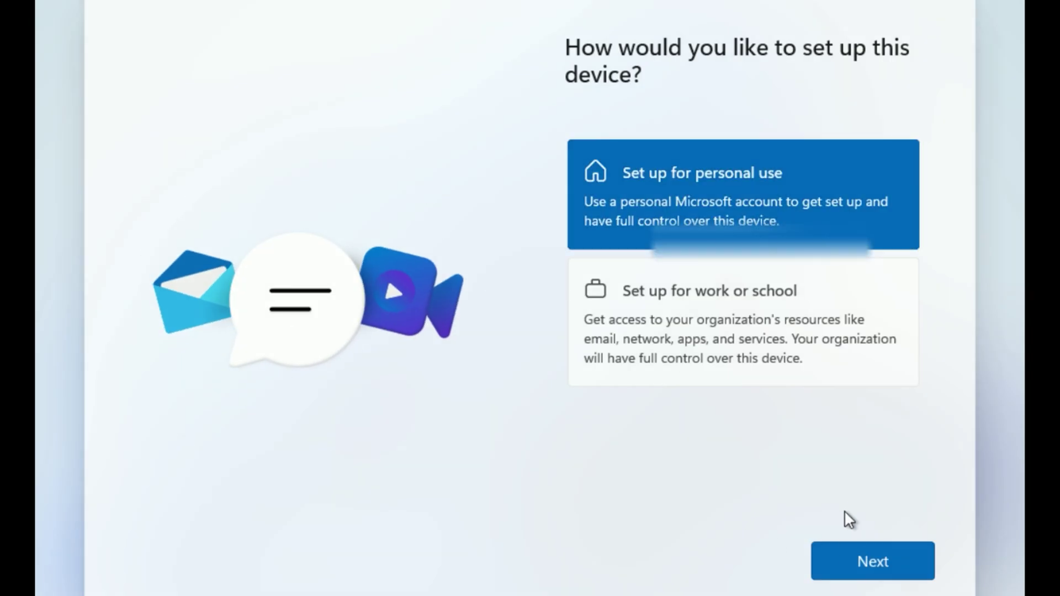
click(873, 562)
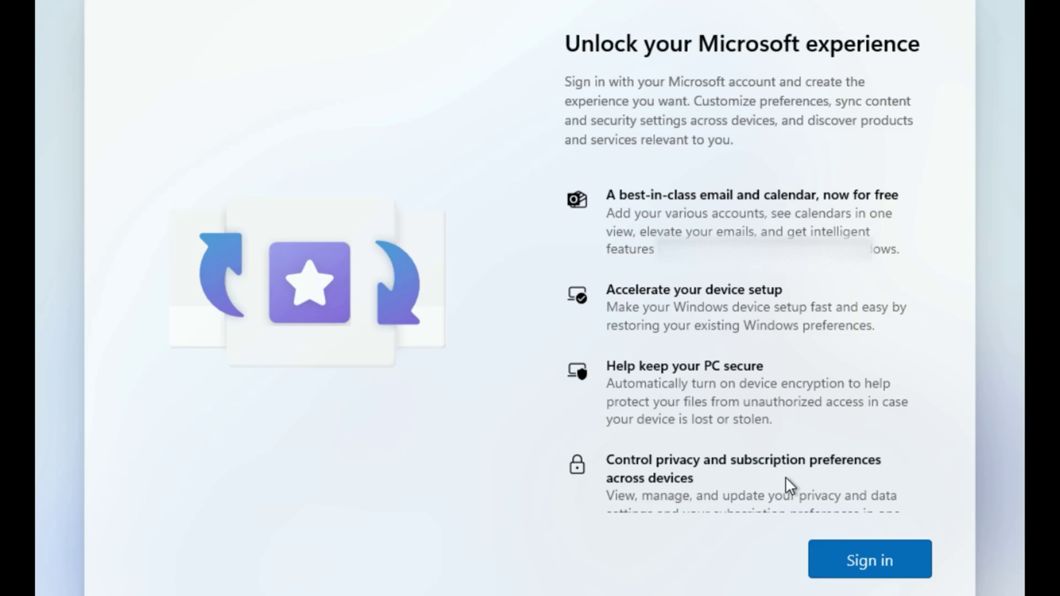
scroll(786, 485, down, 5)
click(847, 571)
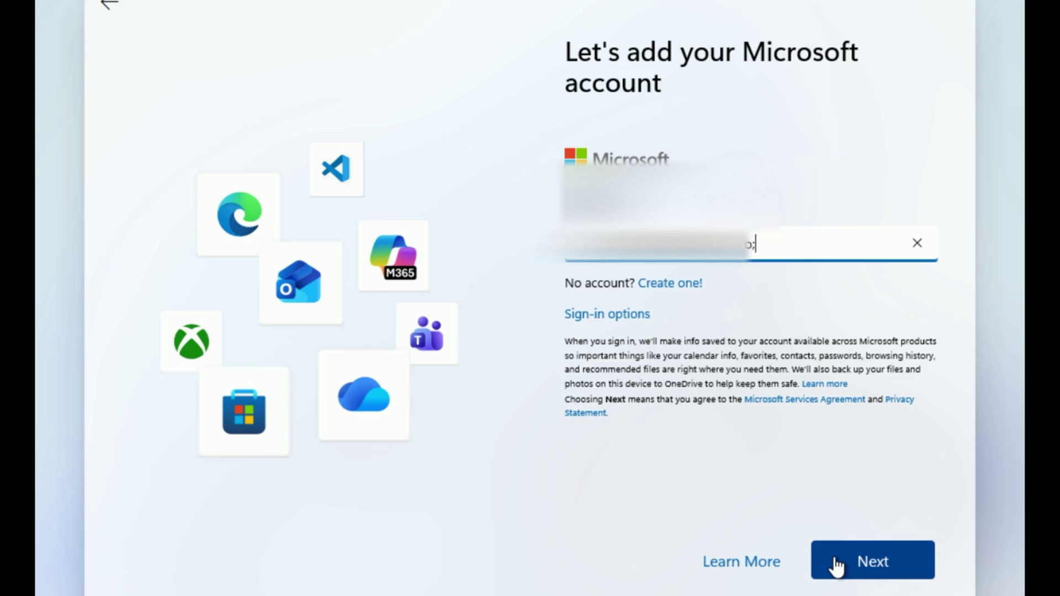
click(837, 566)
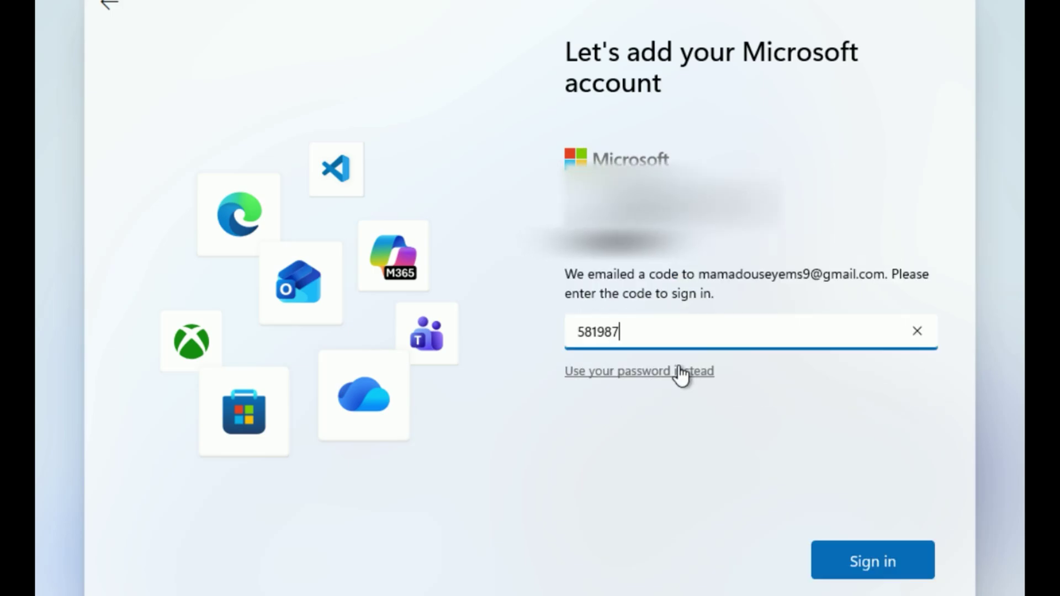
click(852, 559)
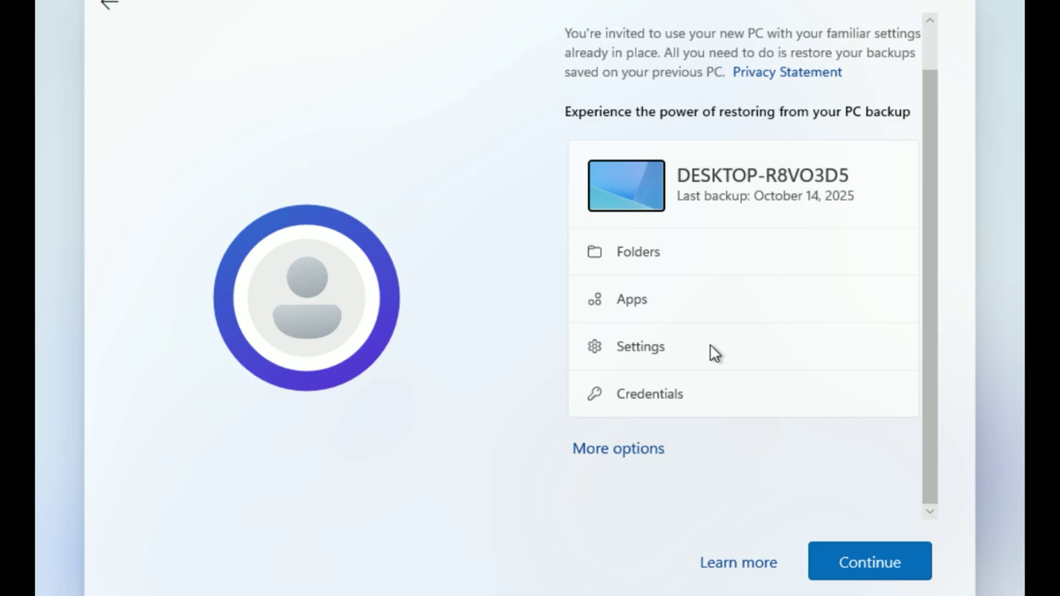
Step: Skip restoring the DESKTOP-R8VO3D5 backup and confirm setting up as a new PC
click(655, 450)
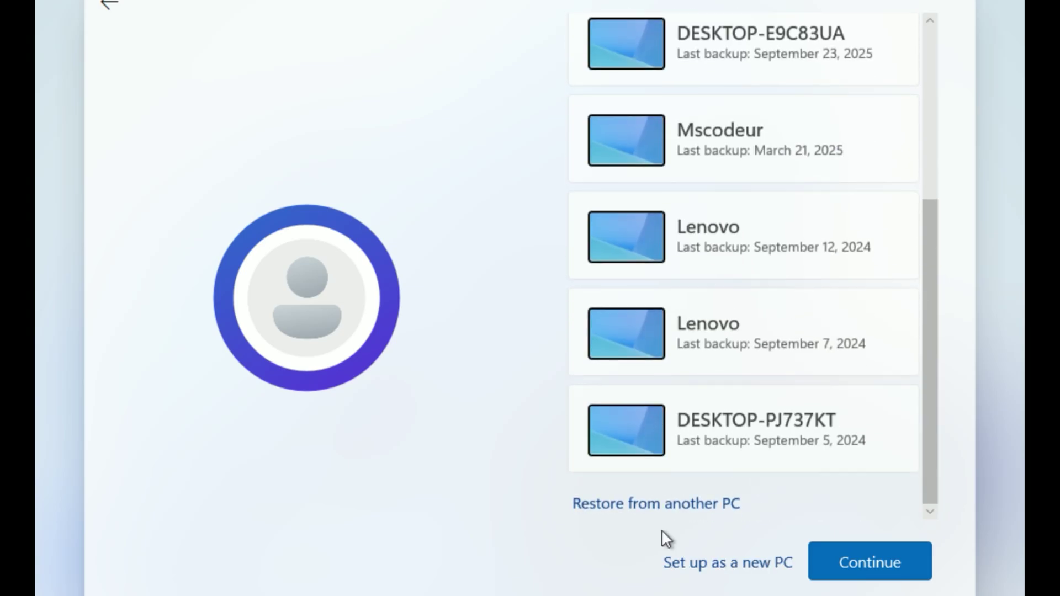
click(711, 568)
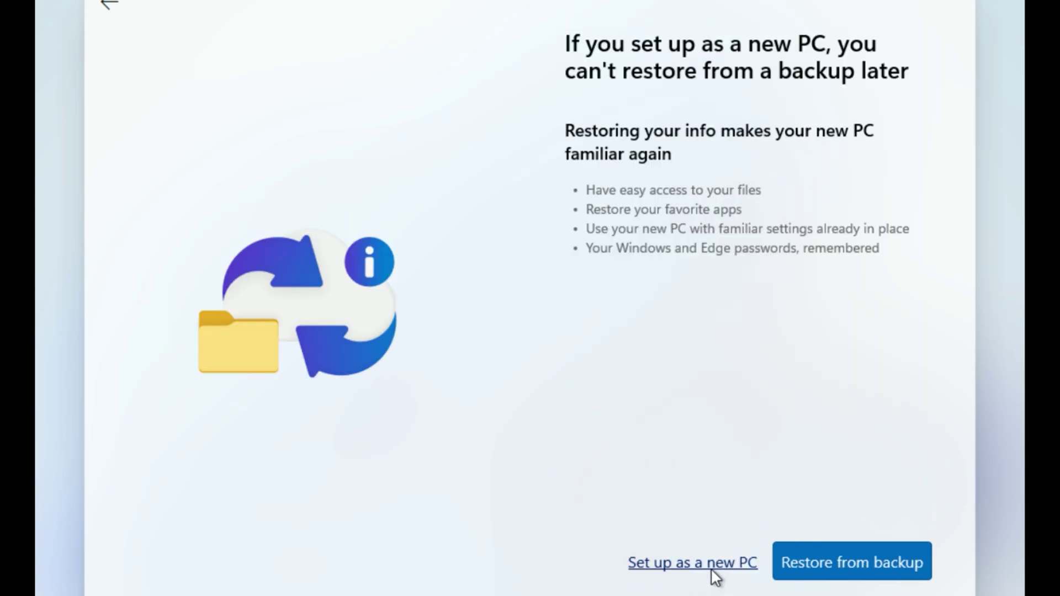
click(715, 565)
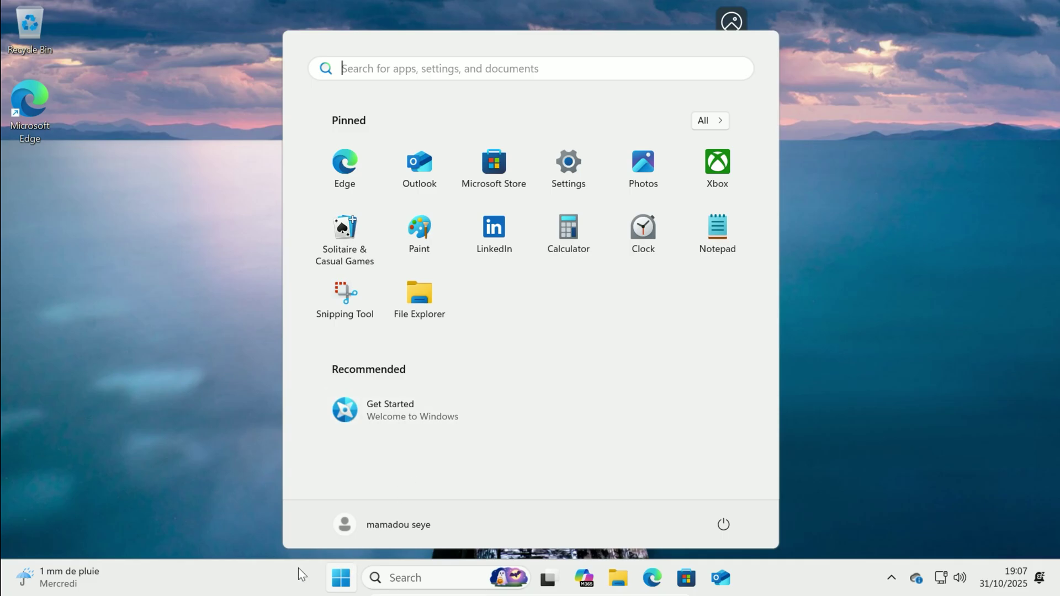
Step: Open Settings from Start, then System > About to view the device specifications
click(170, 503)
click(343, 578)
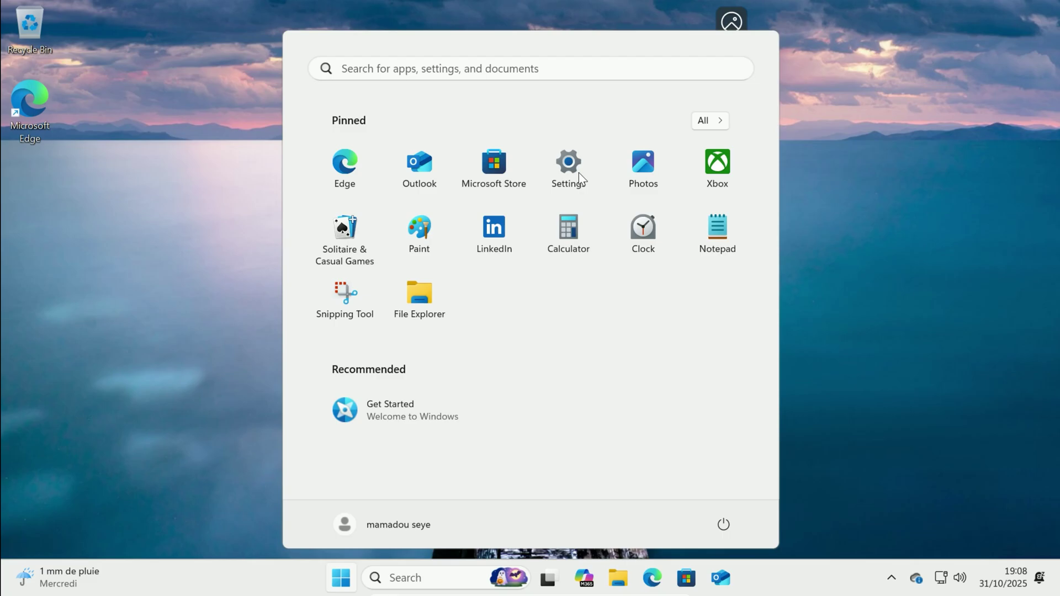
click(579, 174)
click(72, 161)
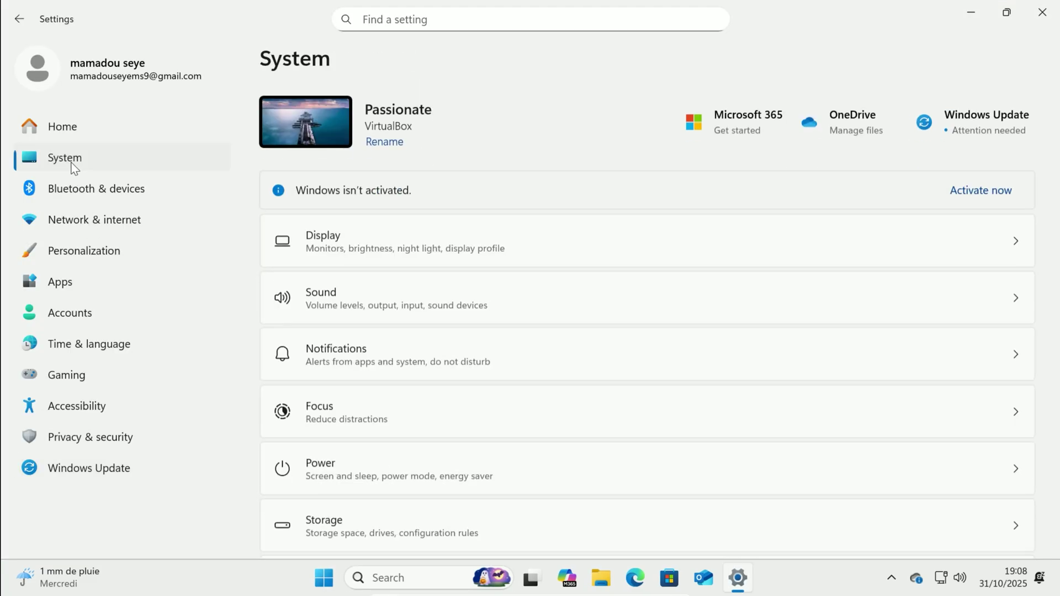
scroll(709, 237, down, 10)
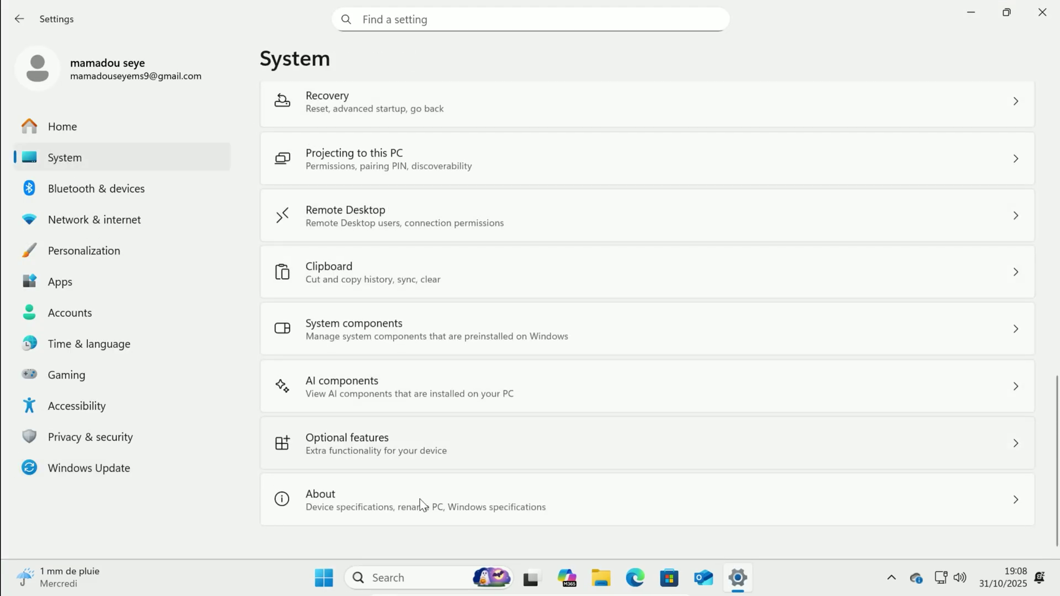
click(389, 504)
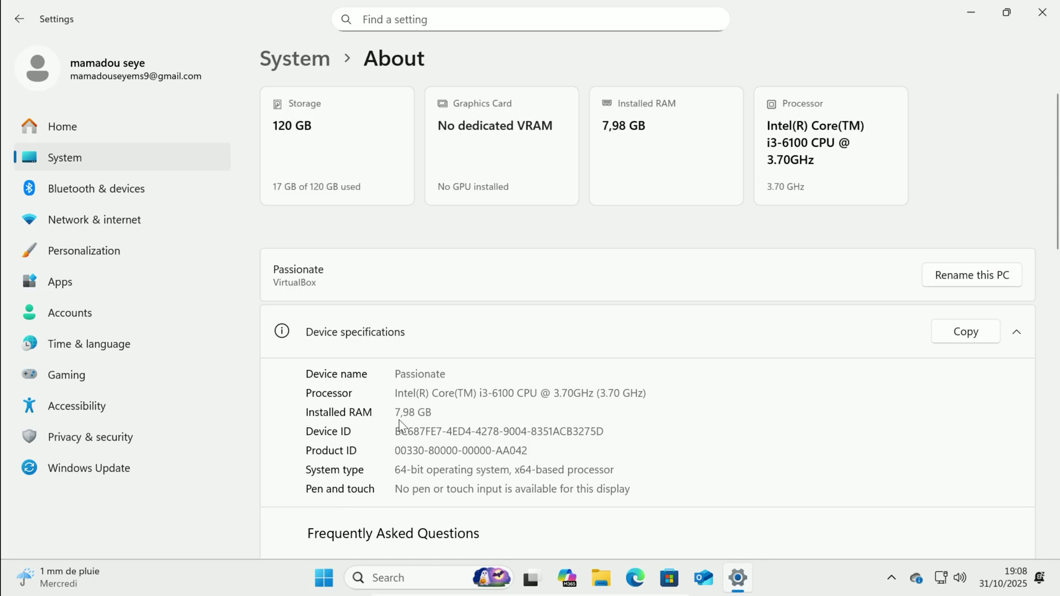
scroll(400, 420, down, 5)
scroll(399, 420, down, 5)
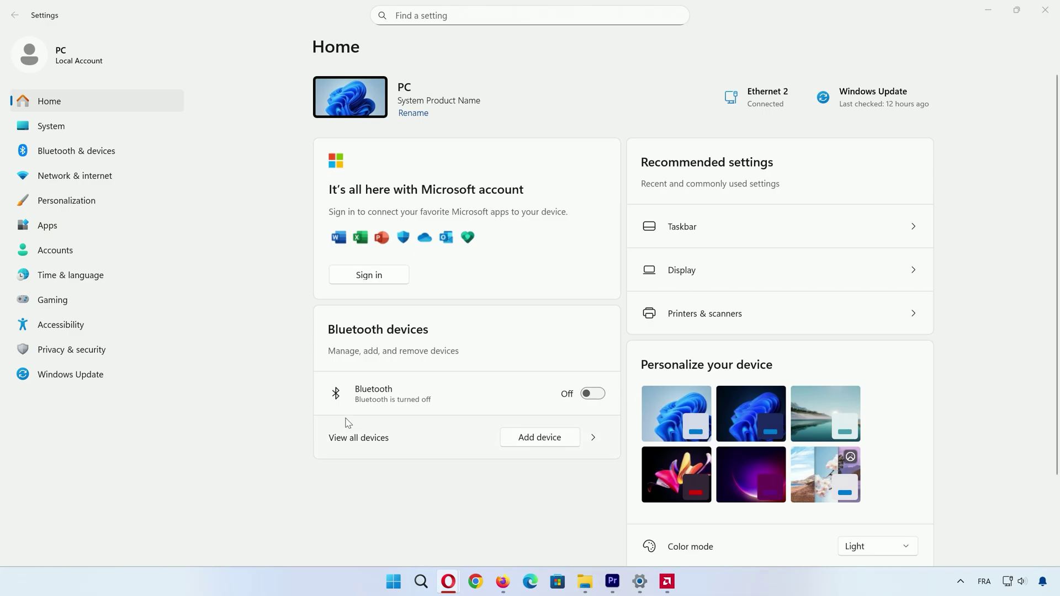
Step: Run a Windows Update check, which finds Defender Security Intelligence Update KB2267602
click(91, 374)
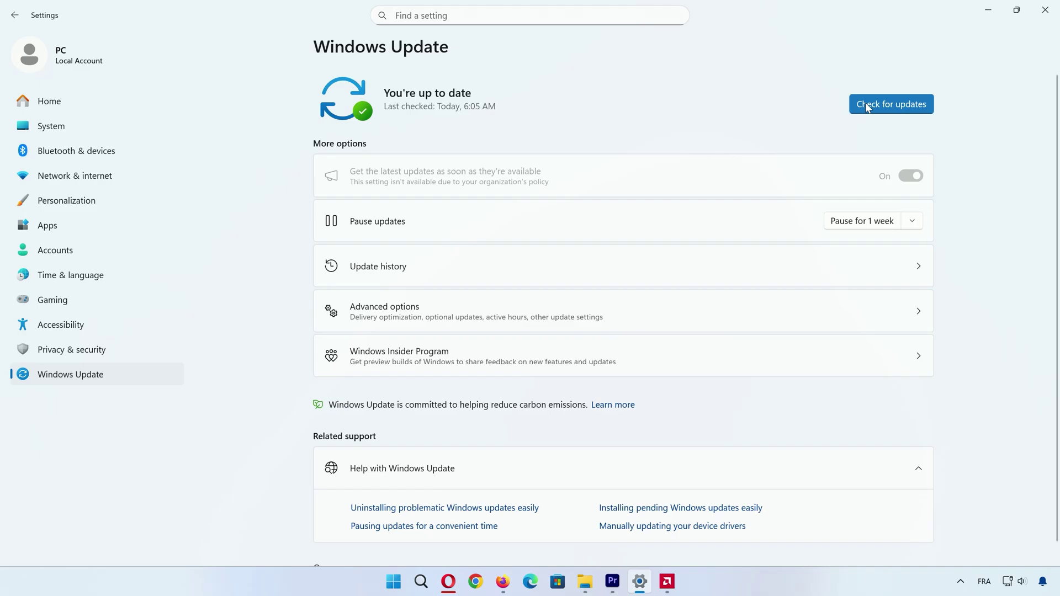
click(866, 102)
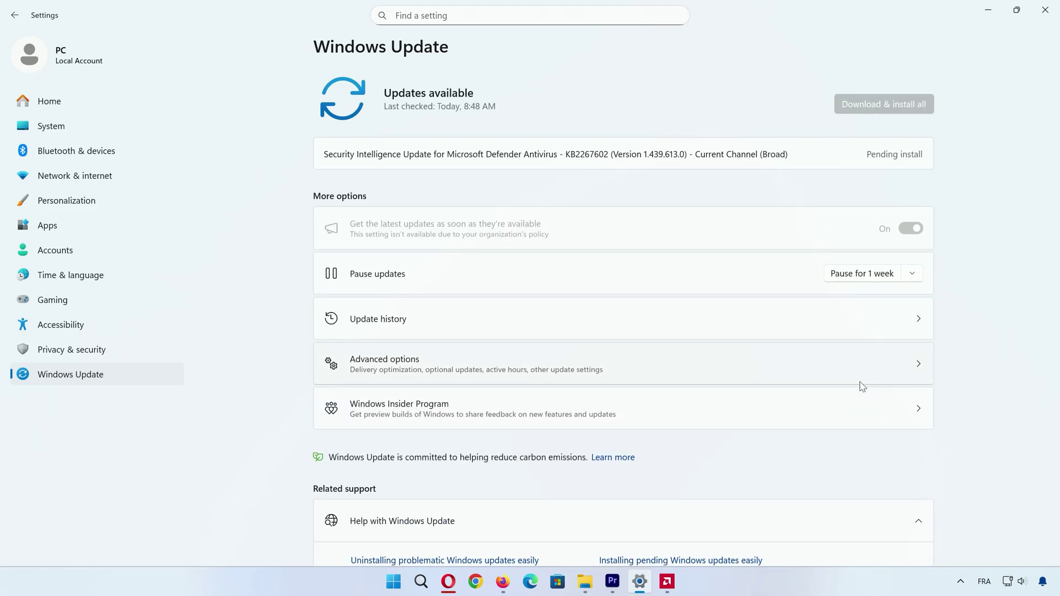
Step: Open Device Manager and bring up driver actions for PCI Memory Controller under Other devices
right_click(395, 584)
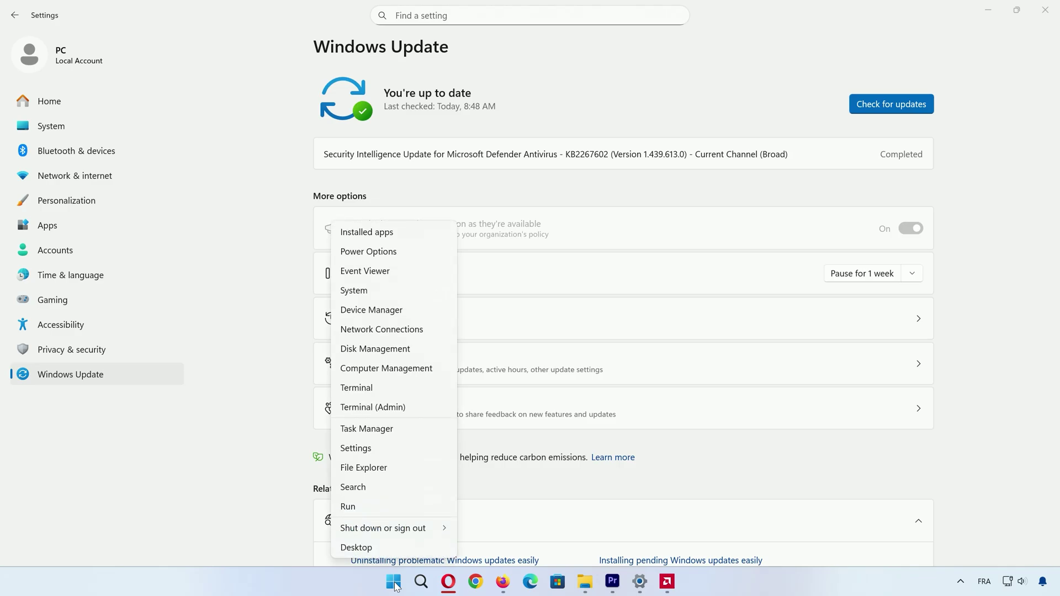
click(401, 311)
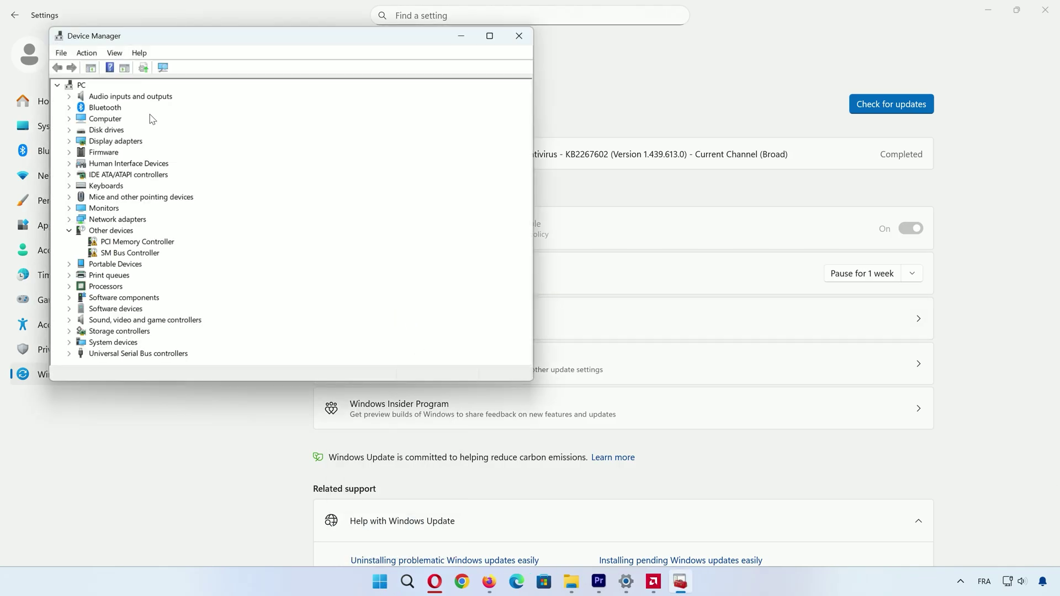
right_click(125, 243)
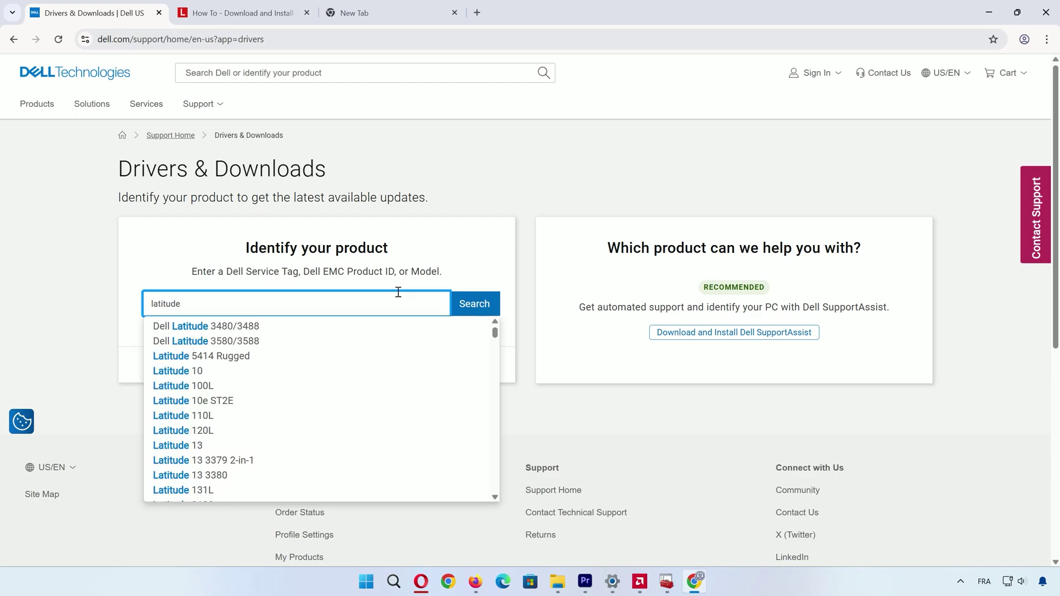
Step: Browse the Dell Latitude 3480/3488 driver list, then return to the Settings window
click(221, 326)
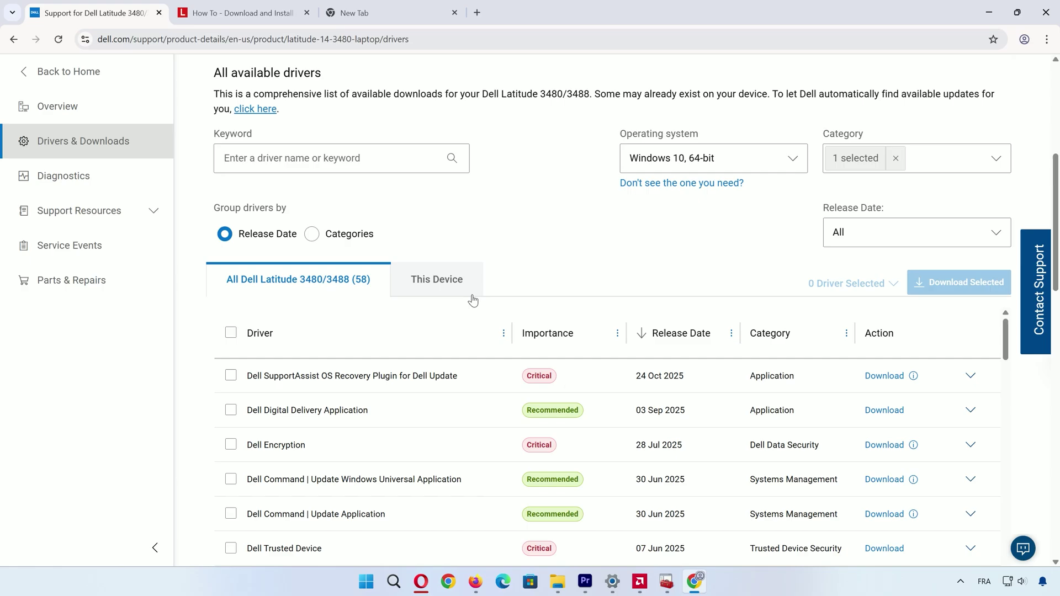
scroll(473, 300, down, 3)
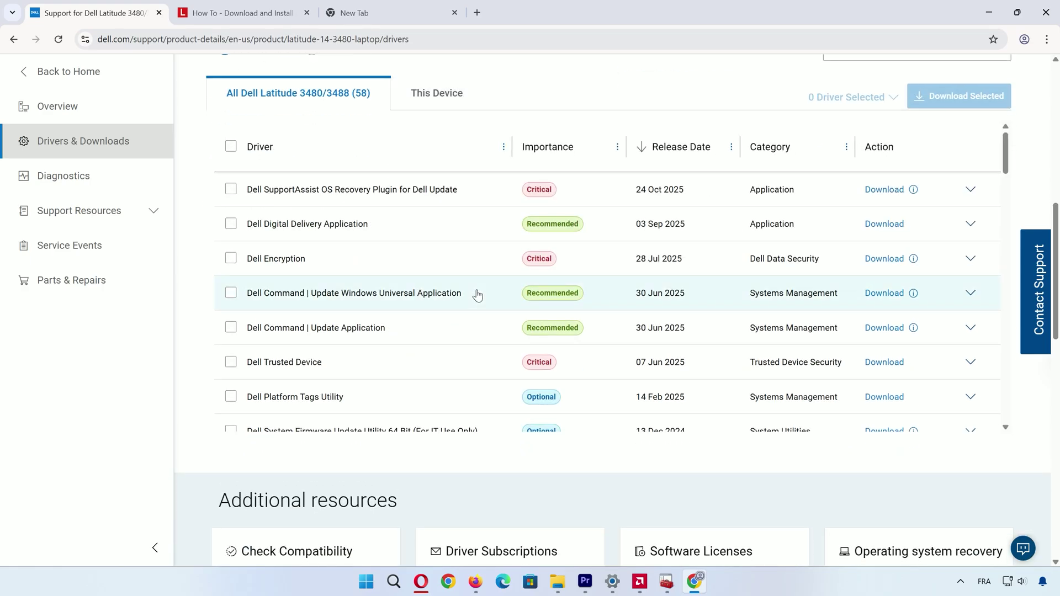
click(608, 587)
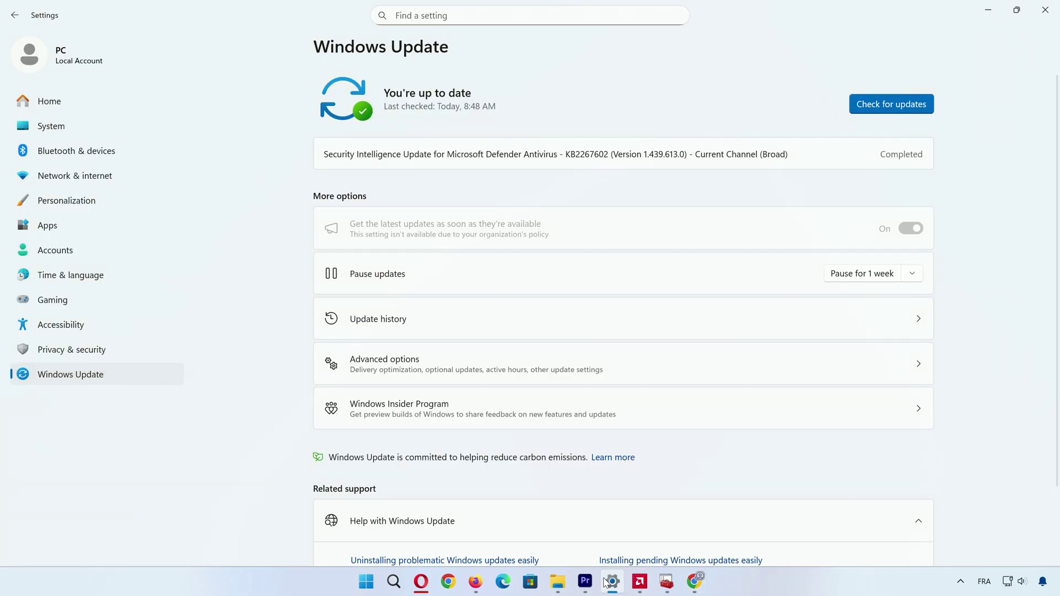
Step: Go to System > Activation to confirm Windows 11 Pro is active
click(53, 135)
scroll(296, 301, down, 8)
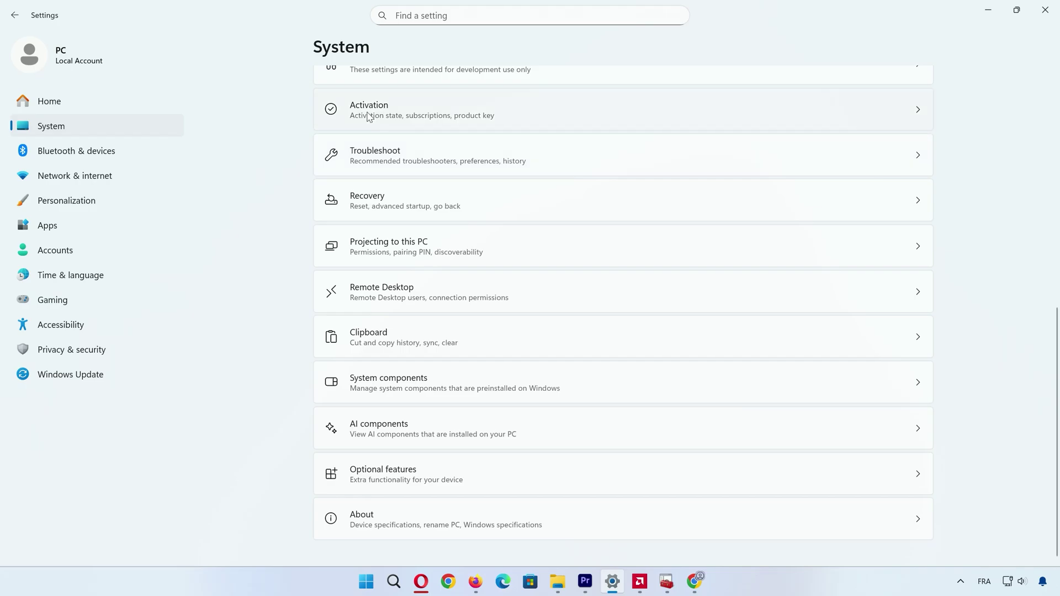
click(369, 113)
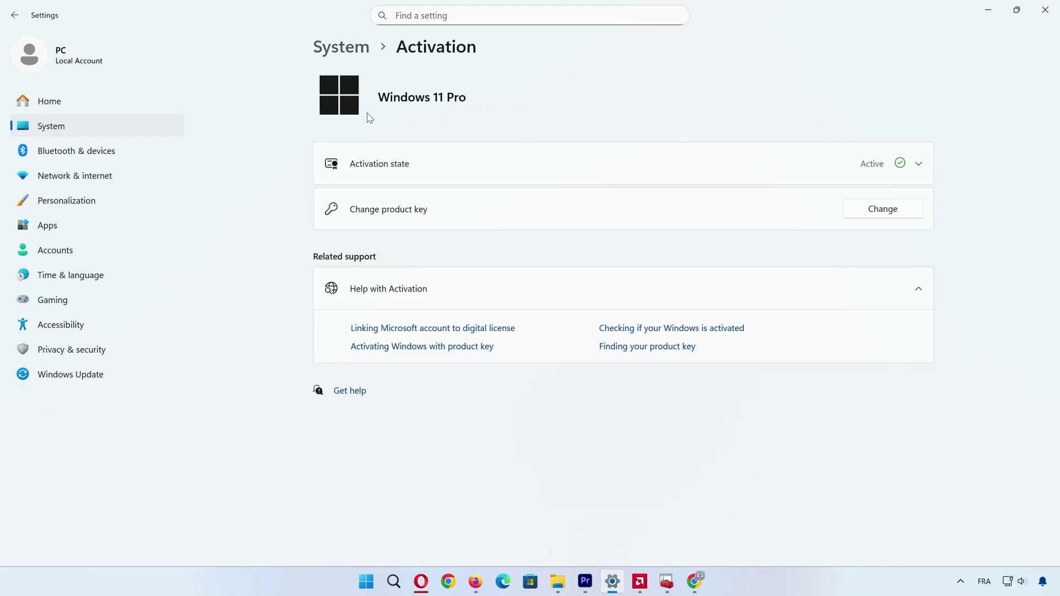